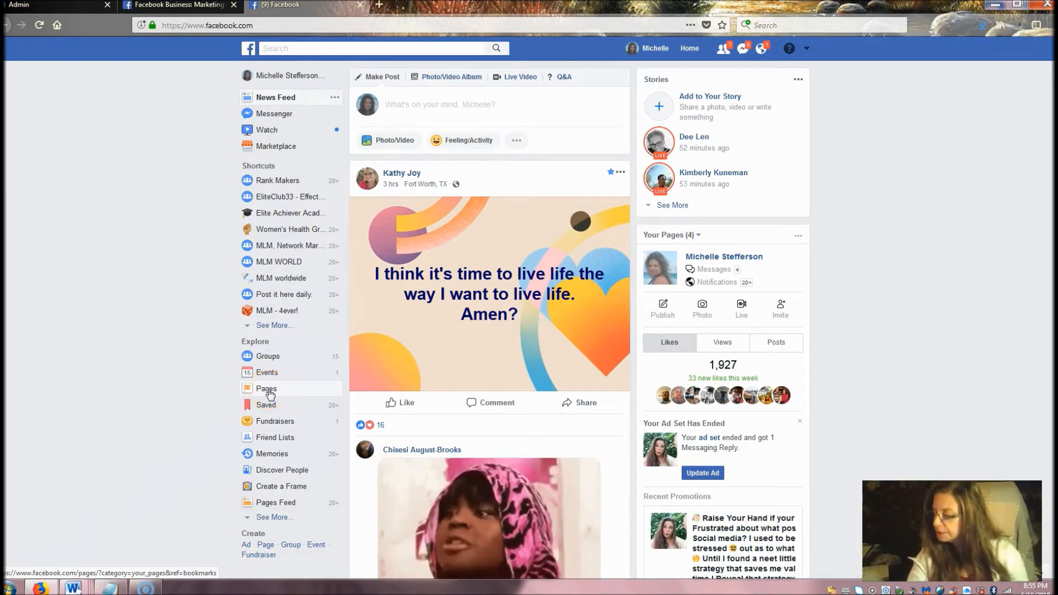
Step: Start creating a new page of the Community or Public Figure type and begin entering its name
{"action": "left_click", "coordinate": [269, 391]}
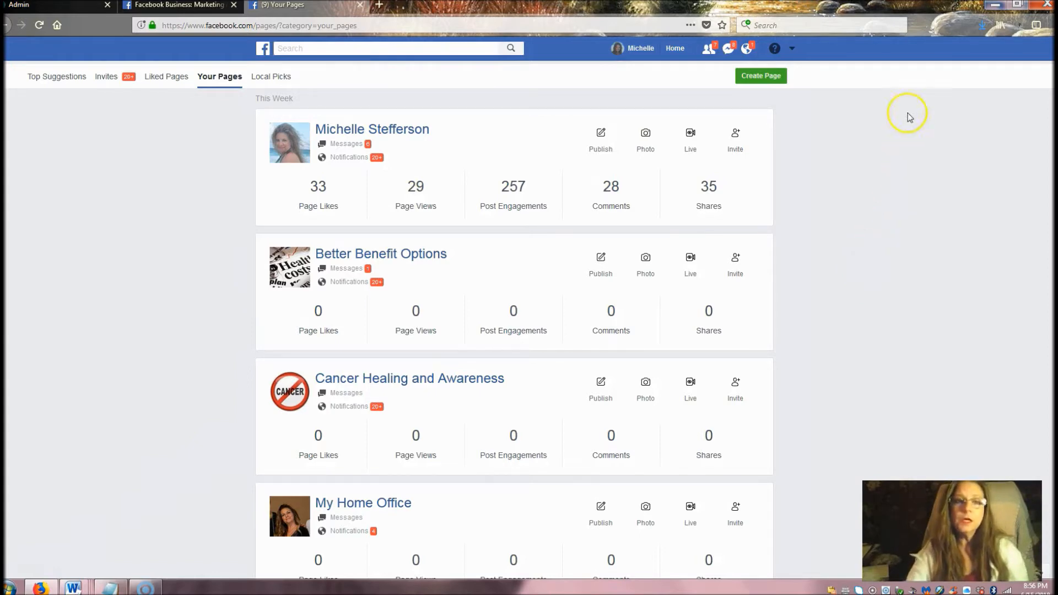
{"action": "left_click", "coordinate": [761, 77]}
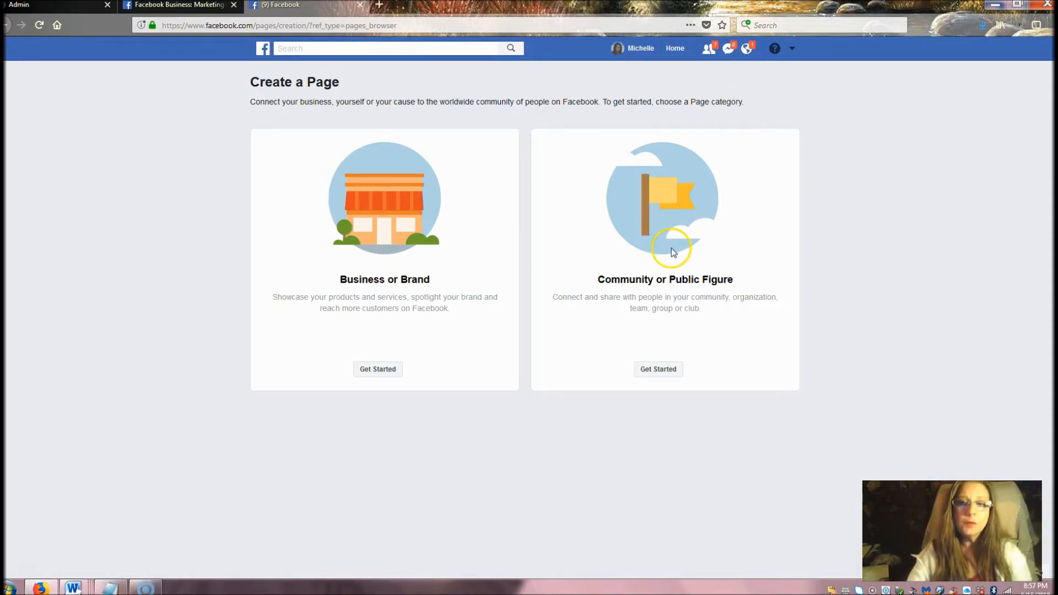
{"action": "left_click", "coordinate": [664, 372]}
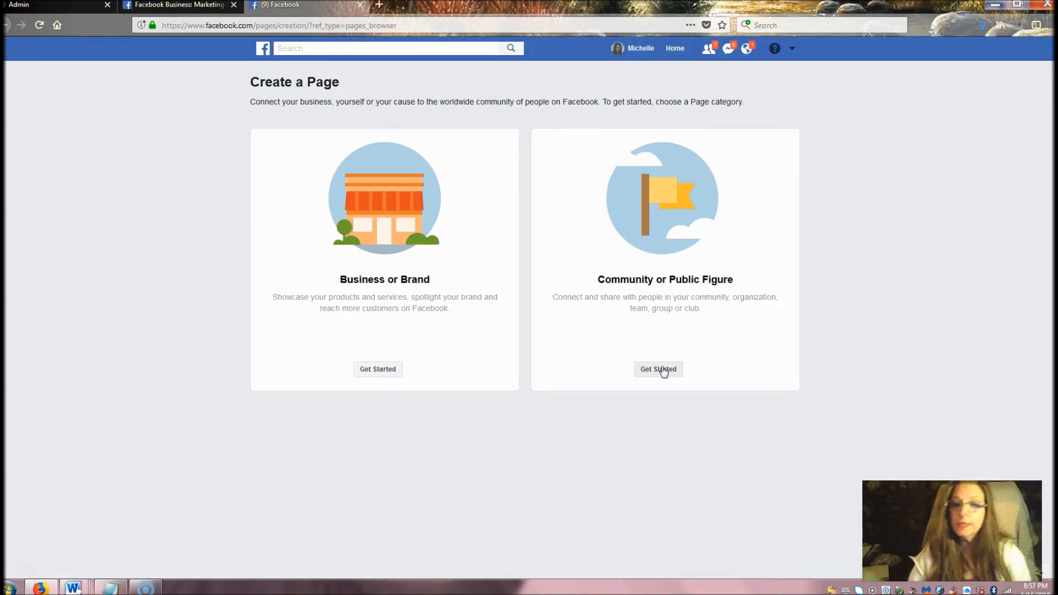
{"action": "left_click", "coordinate": [663, 370]}
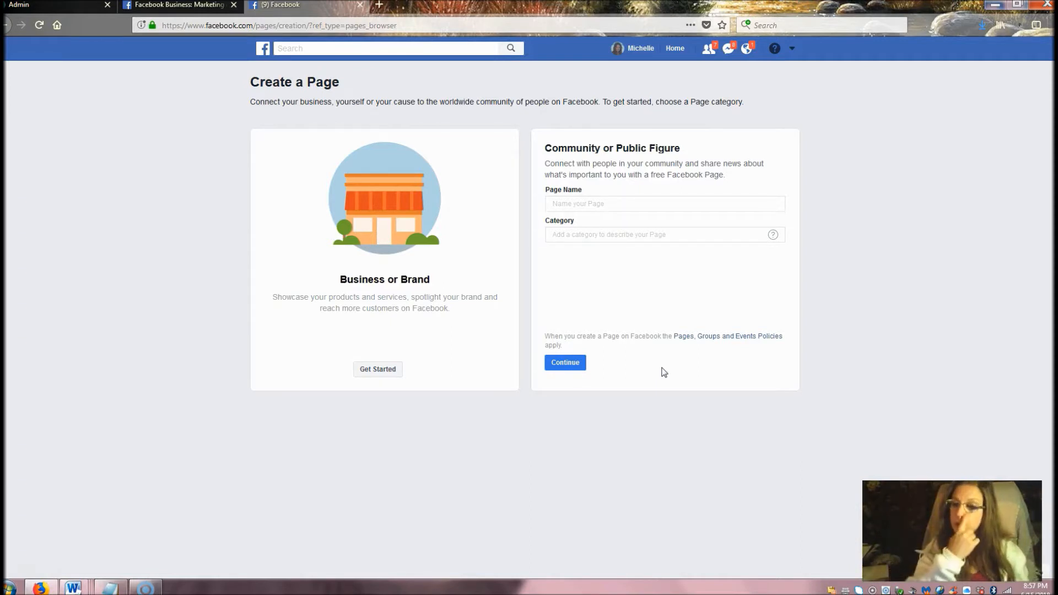
{"action": "left_click", "coordinate": [604, 204]}
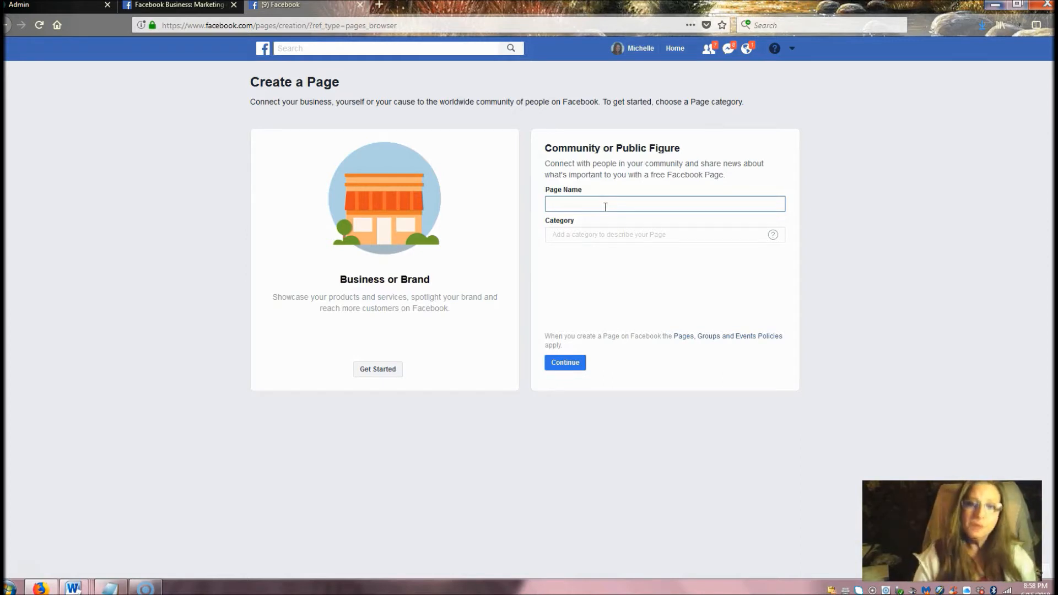
{"action": "type", "text": "Mich"}
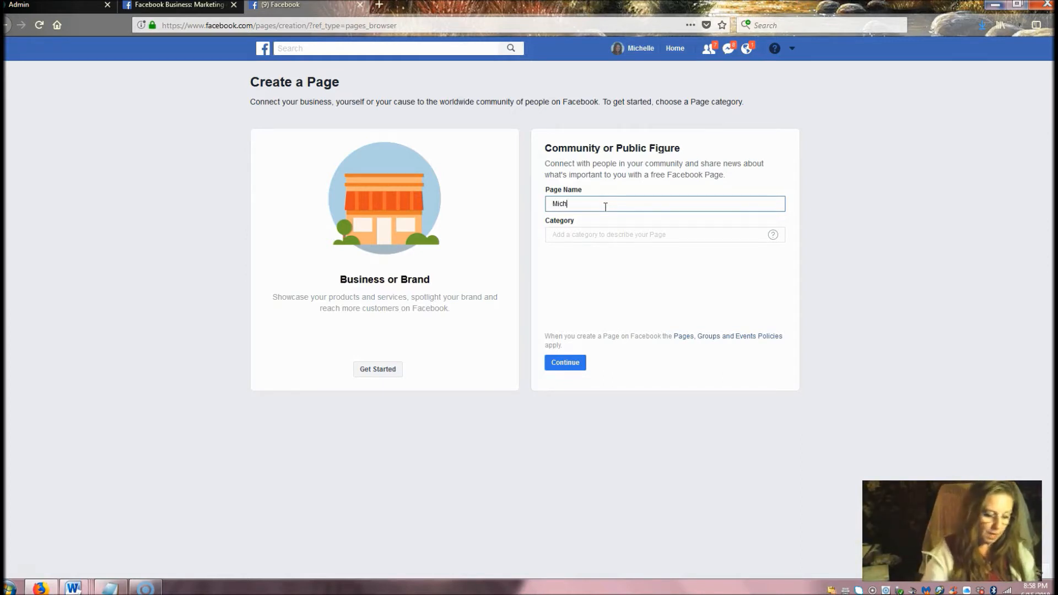
{"action": "type", "text": "elle St"}
{"action": "key", "text": "BackSpace"}
{"action": "key", "text": "BackSpace"}
{"action": "key", "text": "BackSpace"}
{"action": "key", "text": "BackSpace"}
{"action": "key", "text": "BackSpace"}
{"action": "key", "text": "BackSpace"}
{"action": "key", "text": "BackSpace"}
{"action": "key", "text": "BackSpace"}
{"action": "key", "text": "BackSpace"}
{"action": "key", "text": "BackSpace"}
{"action": "key", "text": "BackSpace"}
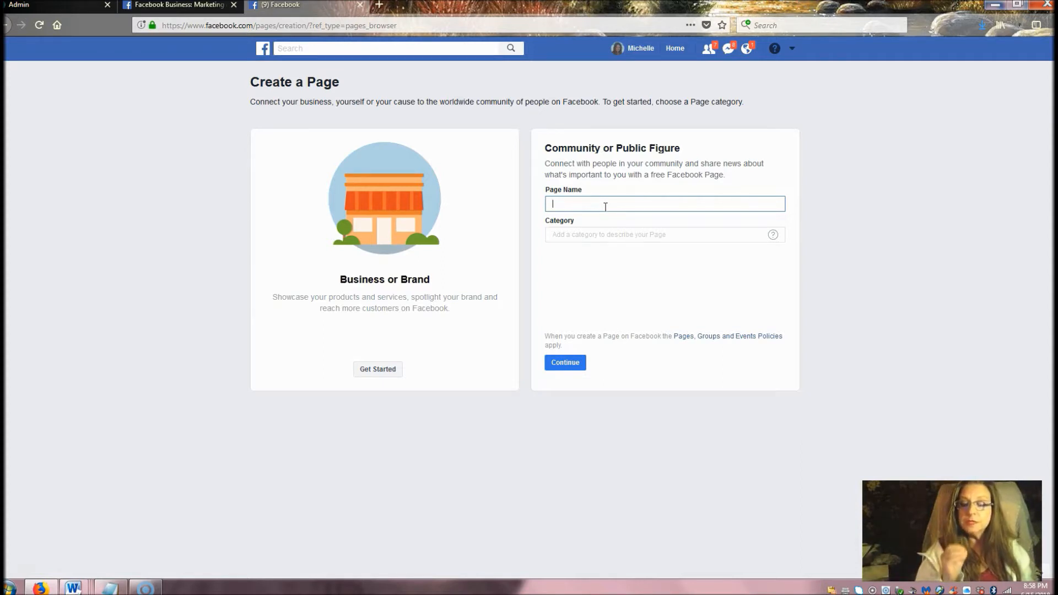
Step: Enter the test person's full name as the page name and check the help for the category entry
{"action": "type", "text": "Mary Testing"}
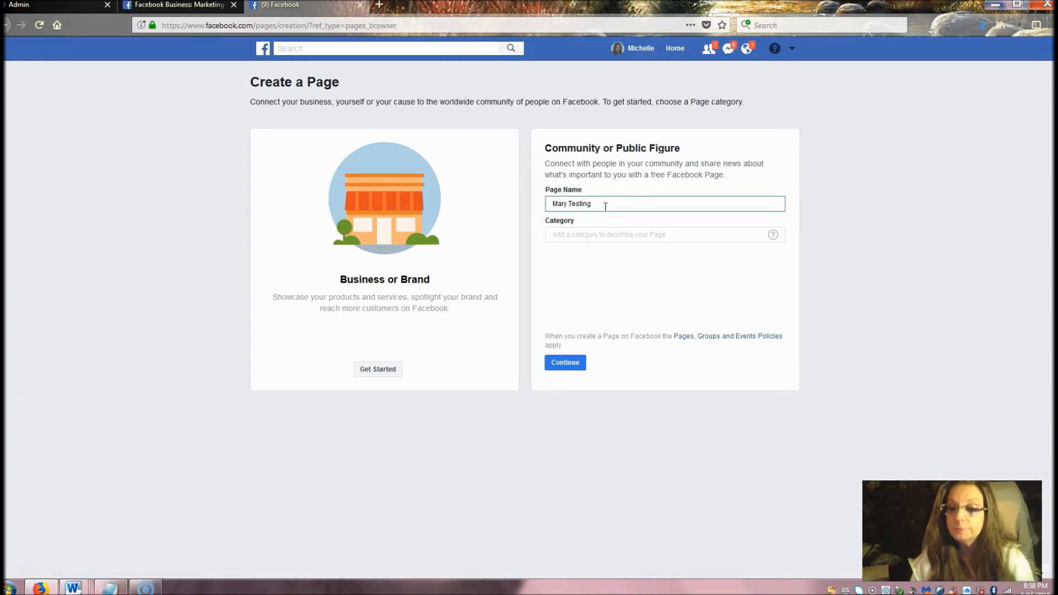
{"action": "left_click", "coordinate": [772, 237]}
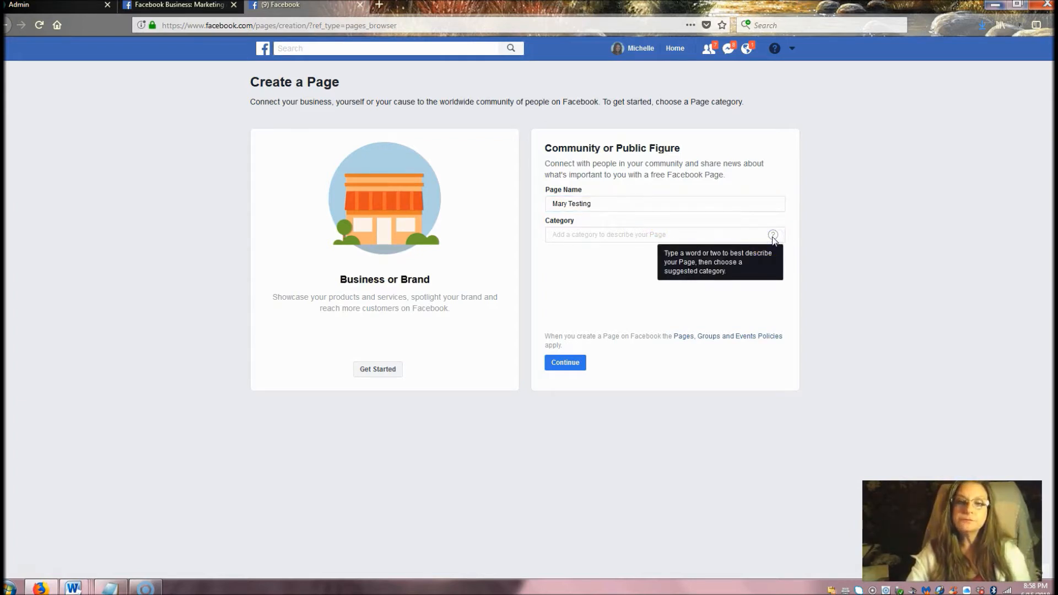
{"action": "left_click", "coordinate": [578, 235]}
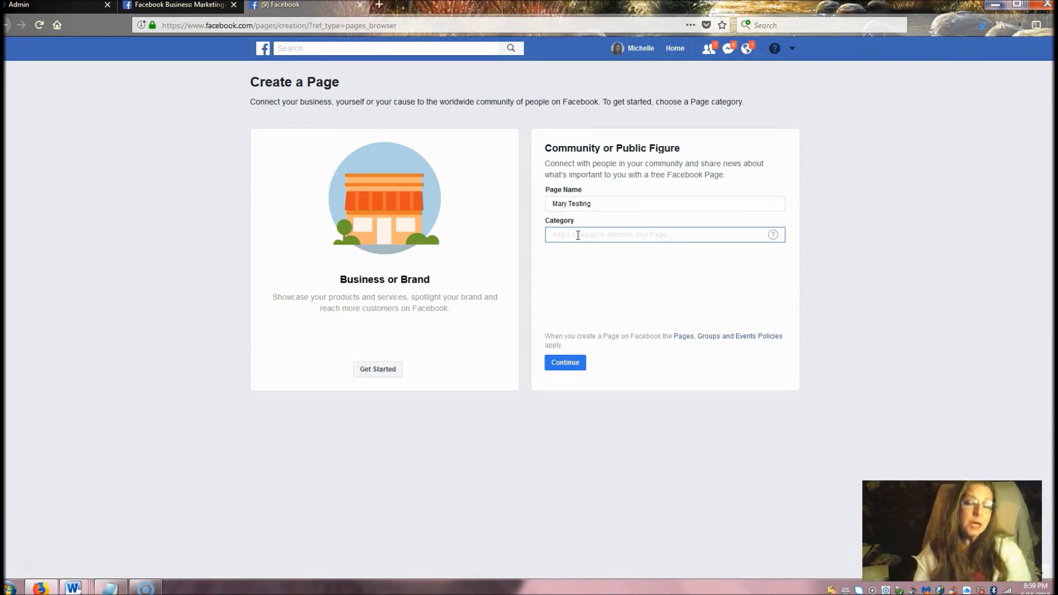
{"action": "type", "text": "H"}
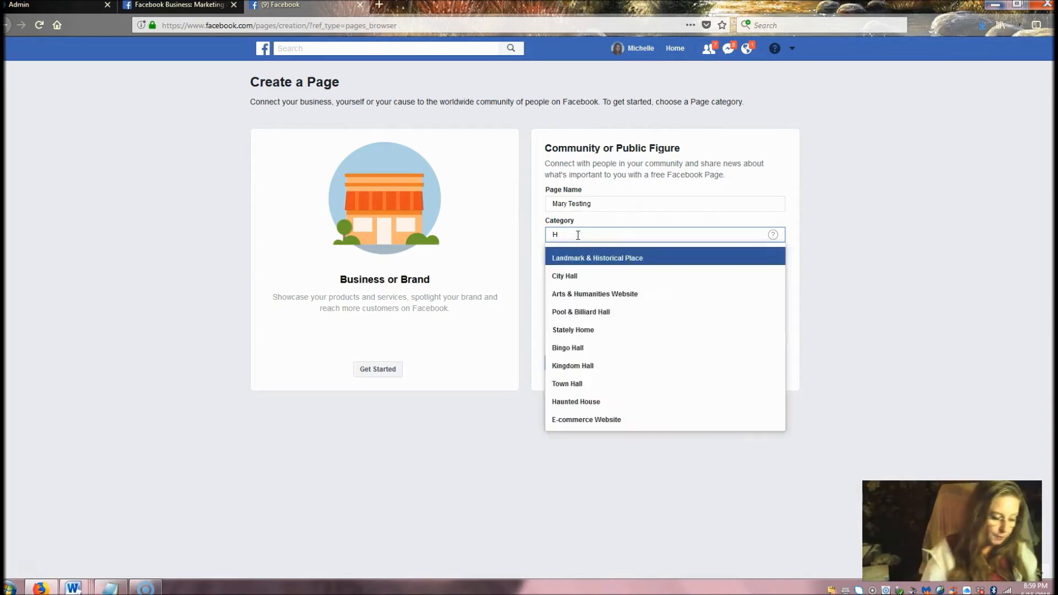
{"action": "type", "text": "ealth"}
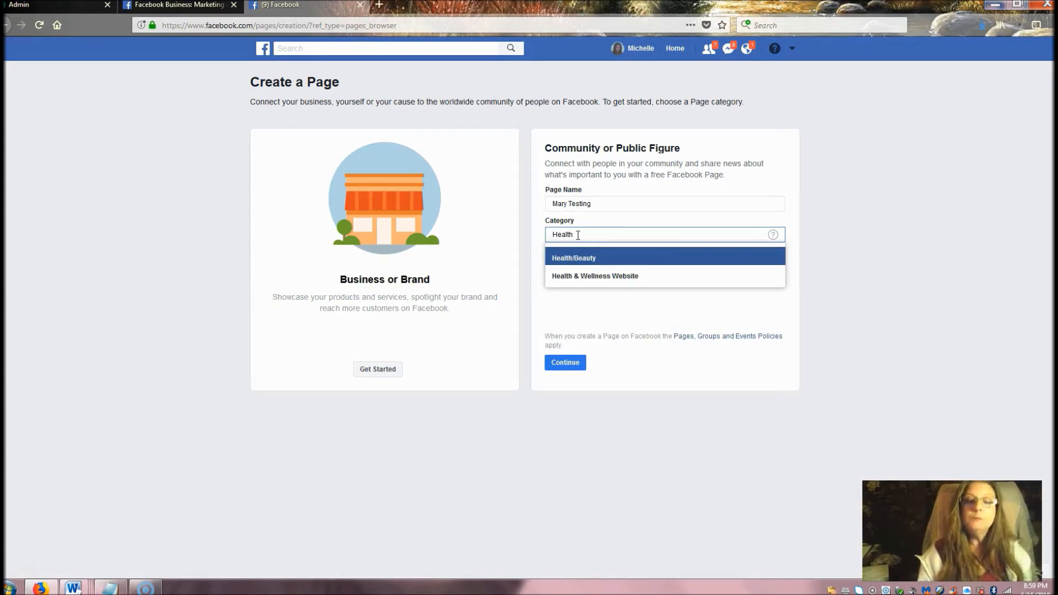
{"action": "left_click", "coordinate": [577, 235]}
{"action": "key", "text": "BackSpace"}
{"action": "key", "text": "BackSpace"}
{"action": "key", "text": "BackSpace"}
{"action": "key", "text": "BackSpace"}
{"action": "key", "text": "BackSpace"}
{"action": "key", "text": "BackSpace"}
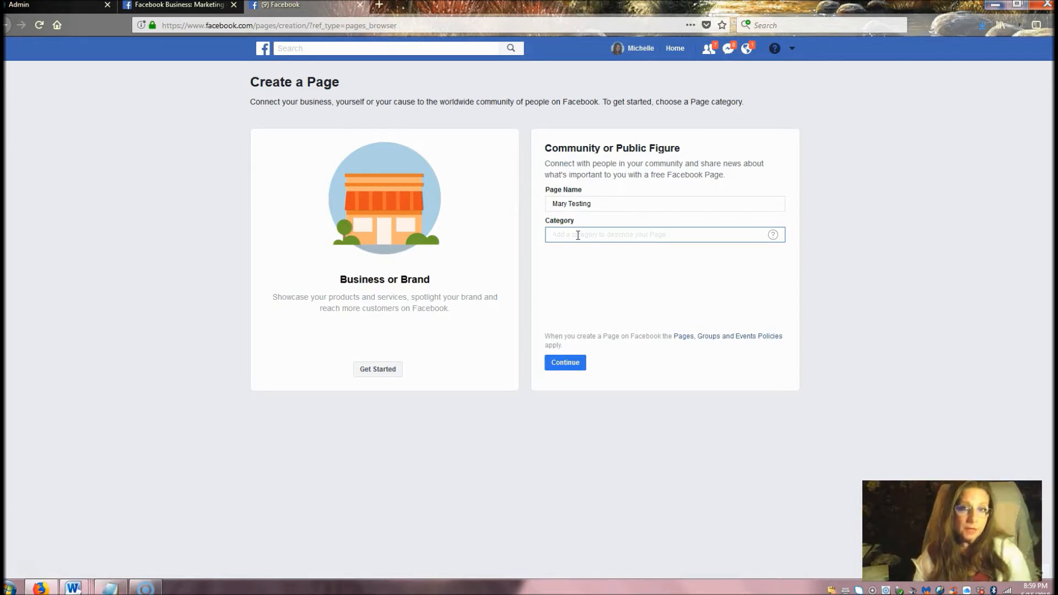
Step: Set the page category to Education Website and create the page
{"action": "type", "text": "ED"}
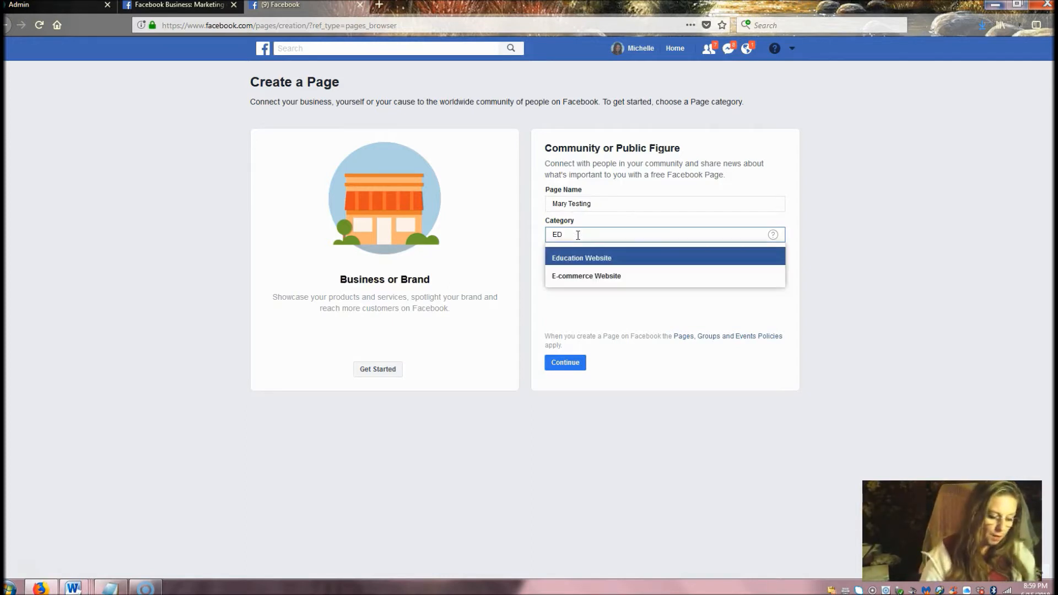
{"action": "type", "text": "ucation"}
{"action": "left_click", "coordinate": [589, 258]}
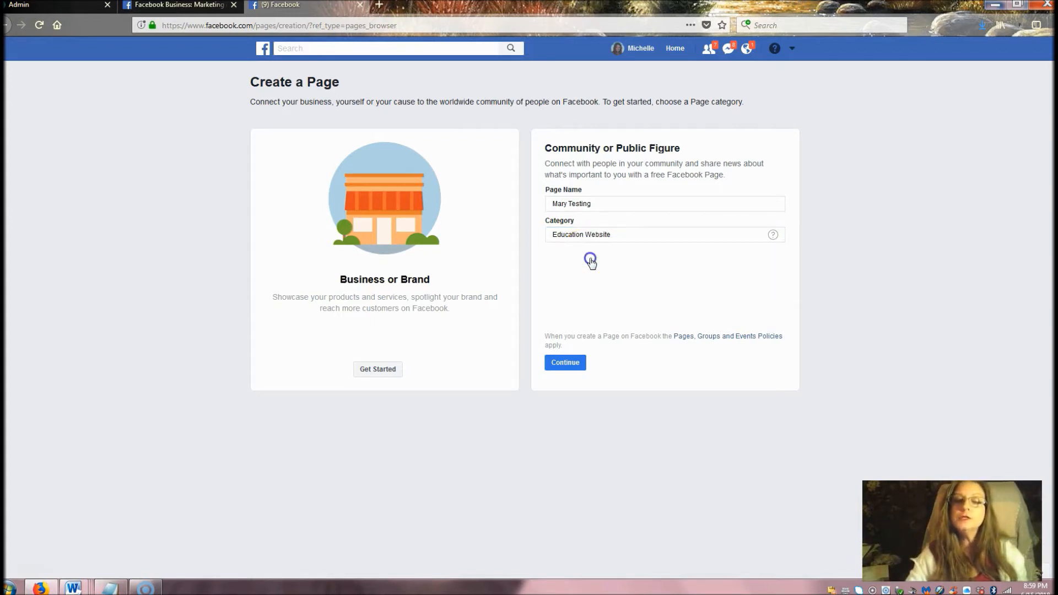
{"action": "left_click", "coordinate": [565, 365]}
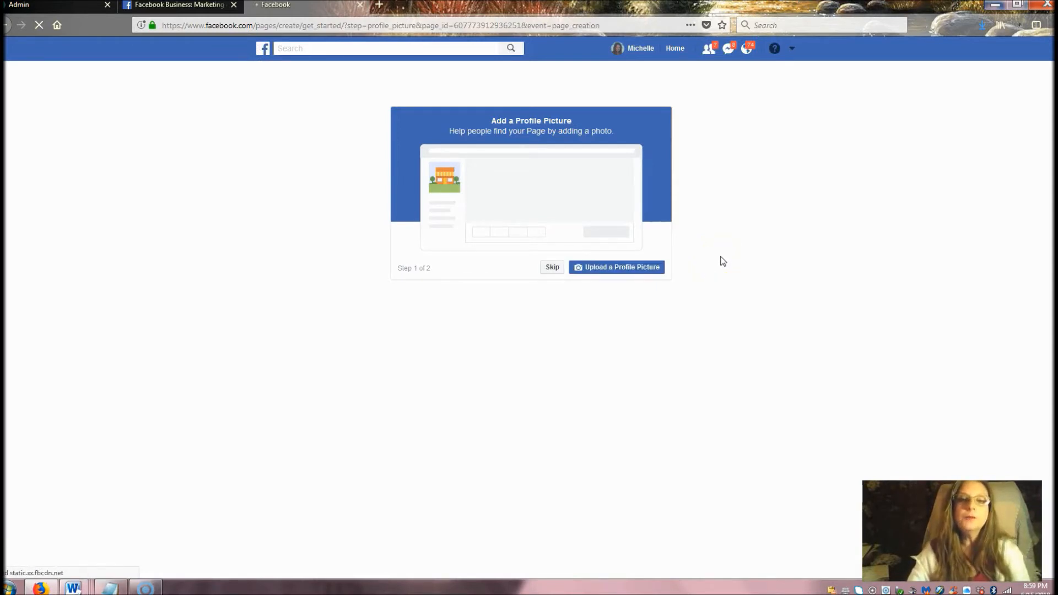
Step: Upload the image "me outside white background" from My Mug Shots as the page's profile picture
{"action": "left_click", "coordinate": [618, 270]}
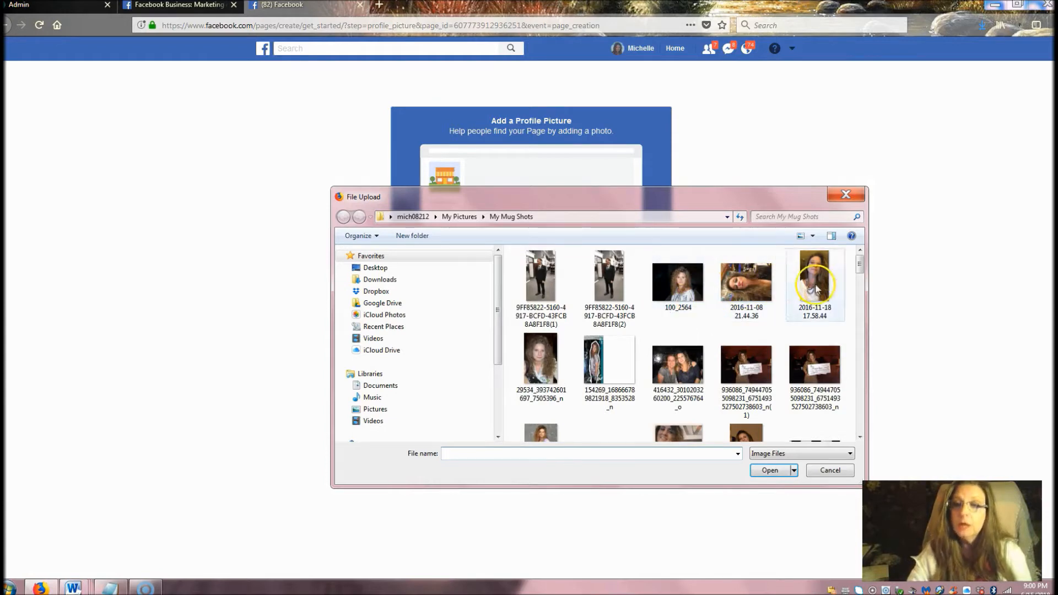
{"action": "left_click_drag", "start_coordinate": [858, 264], "coordinate": [847, 379]}
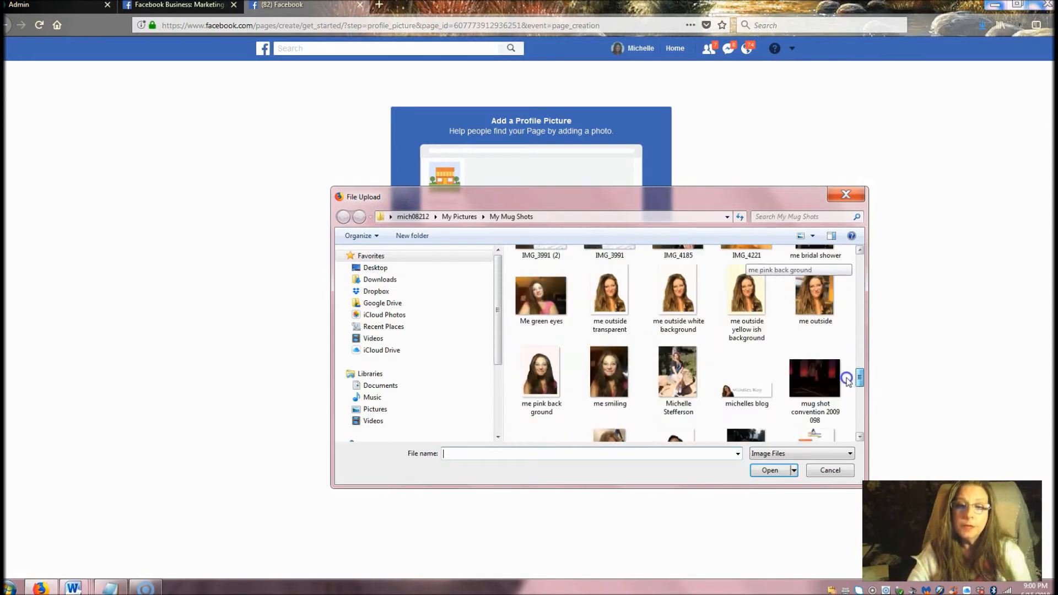
{"action": "left_click_drag", "start_coordinate": [859, 377], "coordinate": [855, 417]}
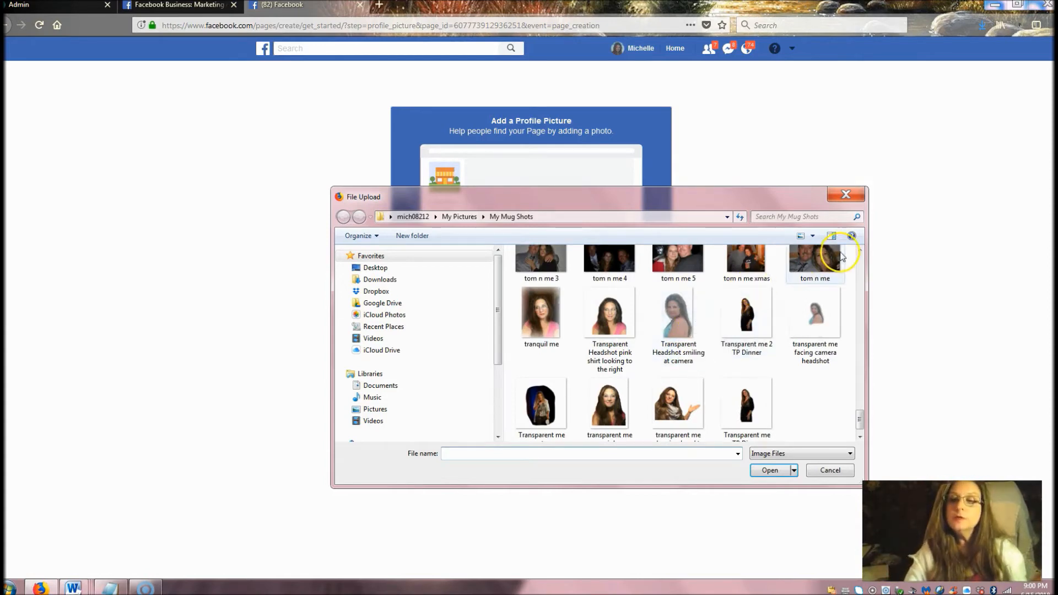
{"action": "left_click", "coordinate": [859, 251]}
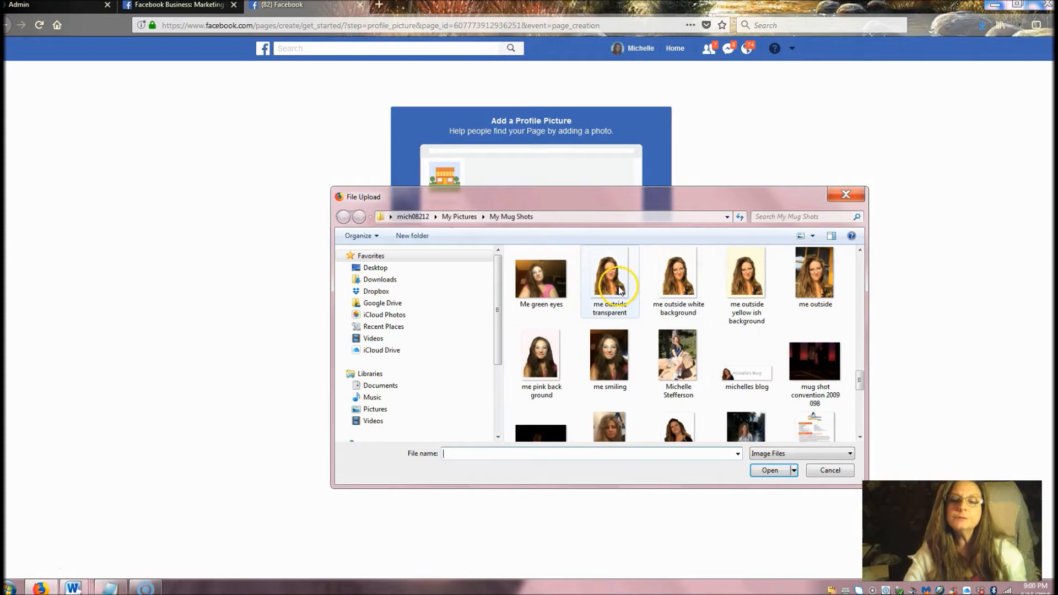
{"action": "left_click", "coordinate": [665, 278]}
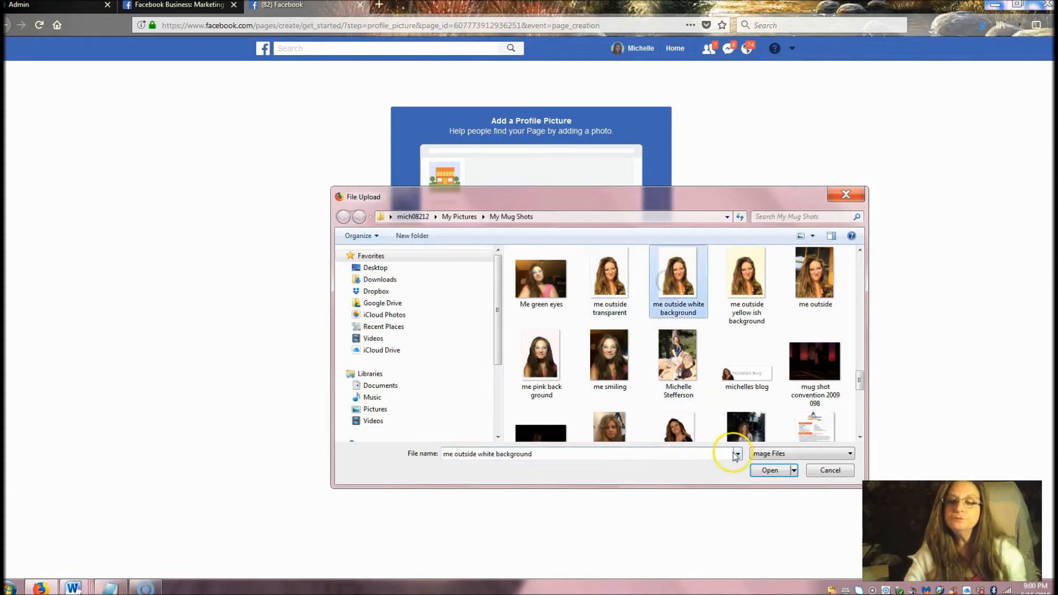
{"action": "left_click", "coordinate": [757, 471]}
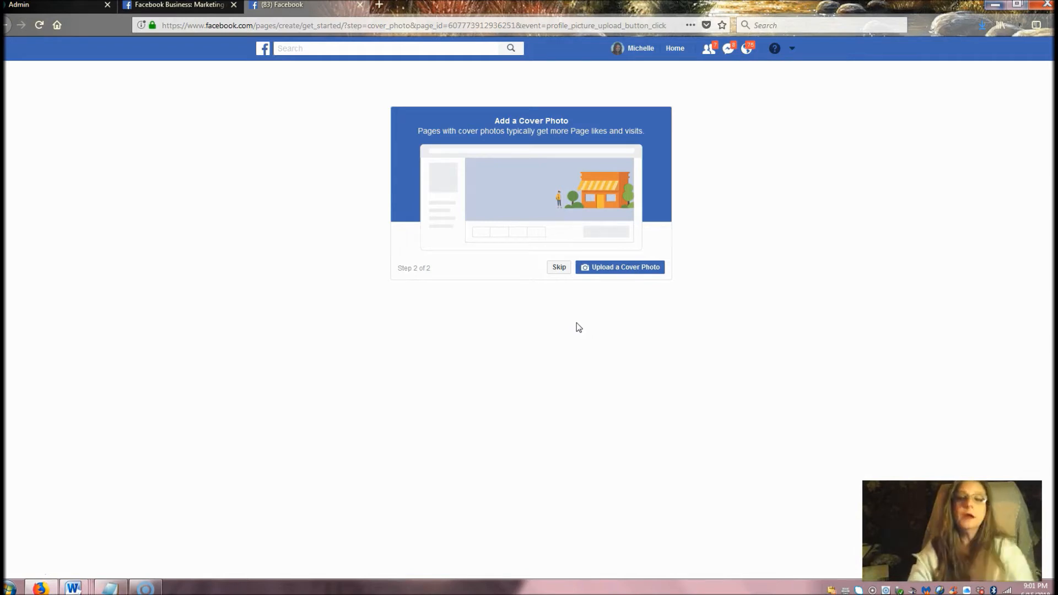
Step: Skip the cover photo and dismiss the introductory tour on the new page
{"action": "left_click", "coordinate": [618, 270]}
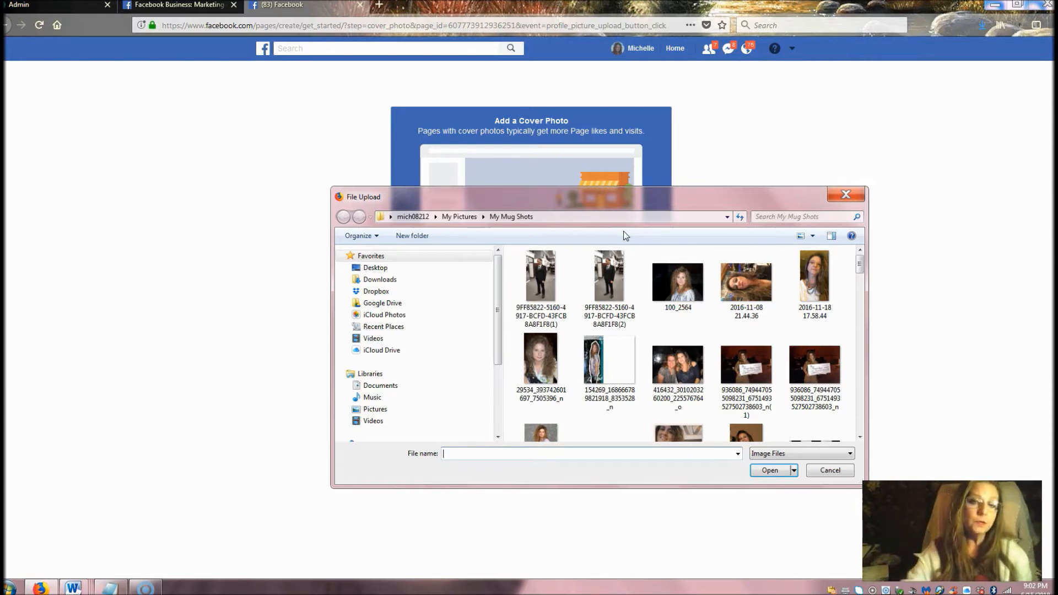
{"action": "left_click", "coordinate": [845, 194]}
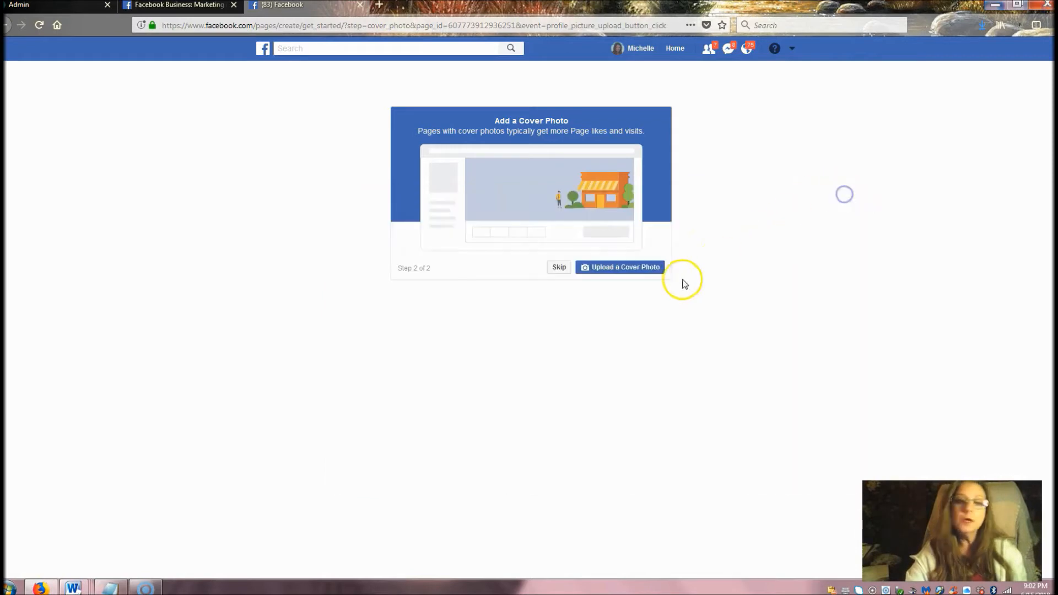
{"action": "left_click", "coordinate": [557, 271]}
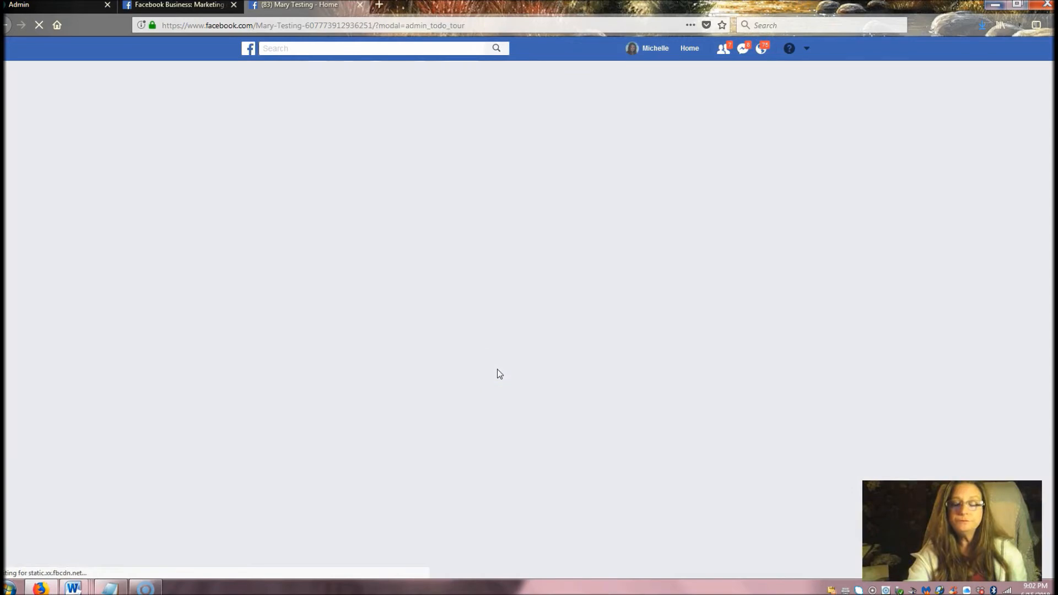
{"action": "left_click", "coordinate": [695, 194]}
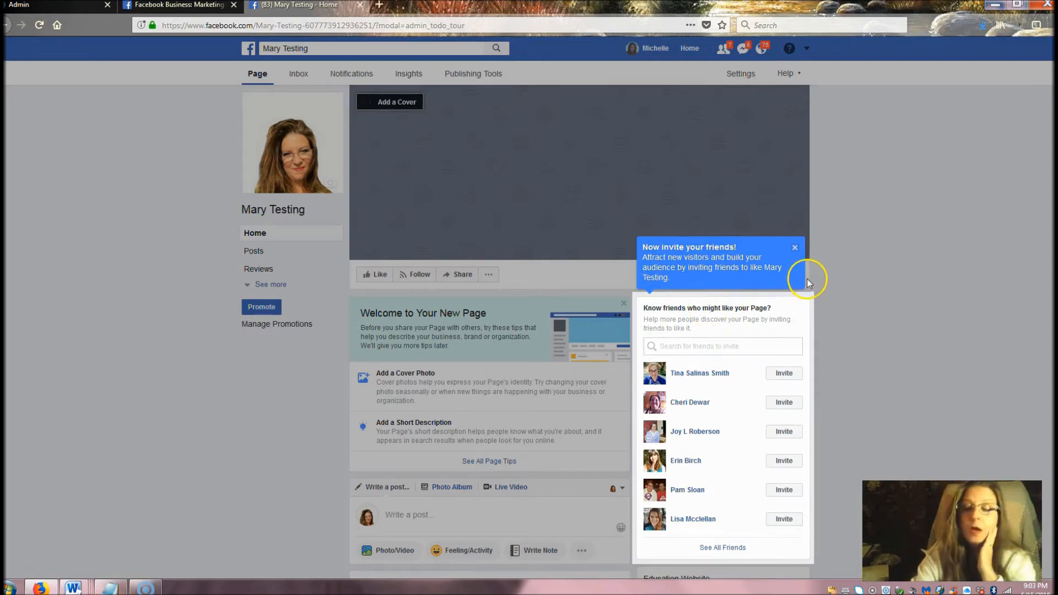
{"action": "left_click", "coordinate": [795, 248]}
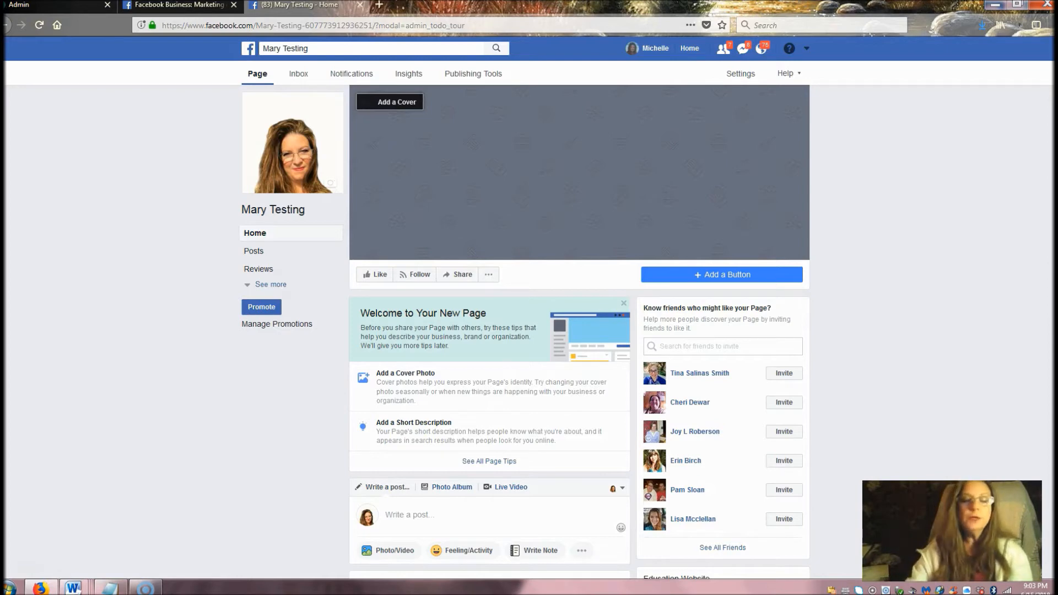
Step: Save the short description "Educating Home Business Owners to Create more Leverage, Get More Customers and Build a Profitable Business onlie While Working Smarter and Not Harder."
{"action": "left_click", "coordinate": [420, 437]}
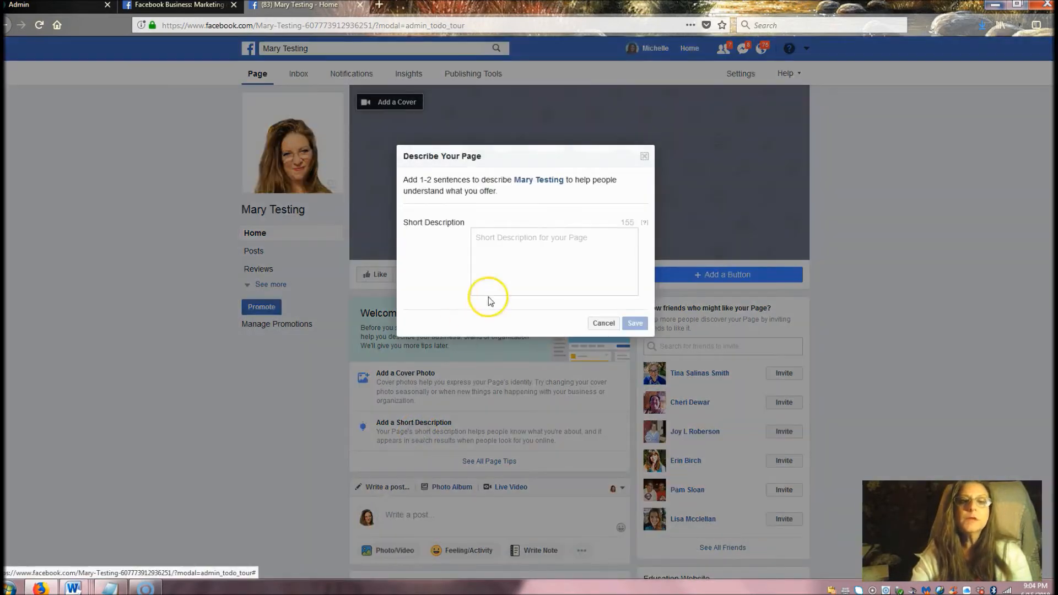
{"action": "left_click", "coordinate": [509, 243]}
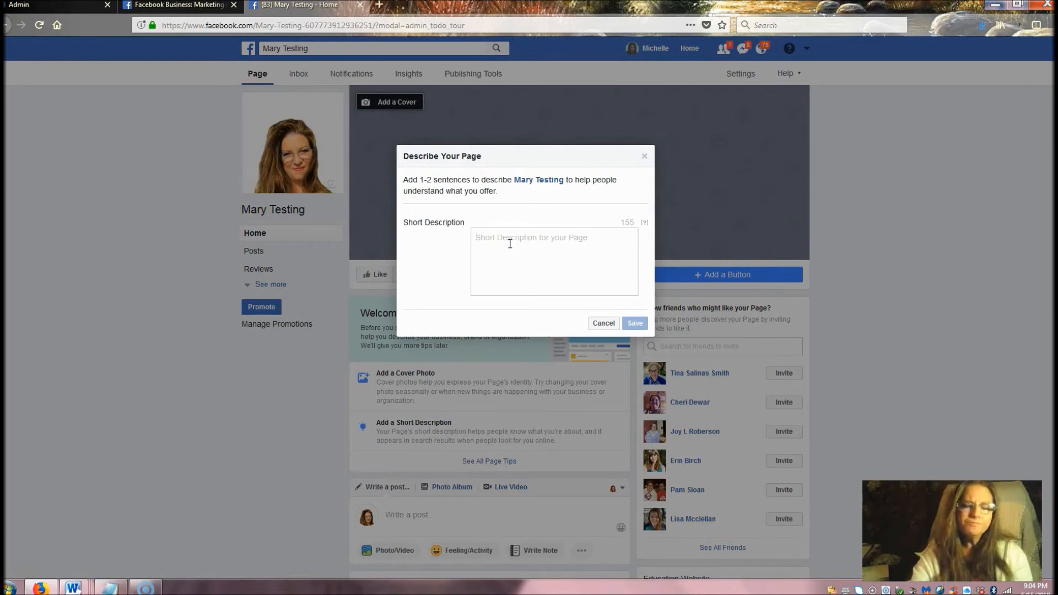
{"action": "right_click", "coordinate": [510, 243]}
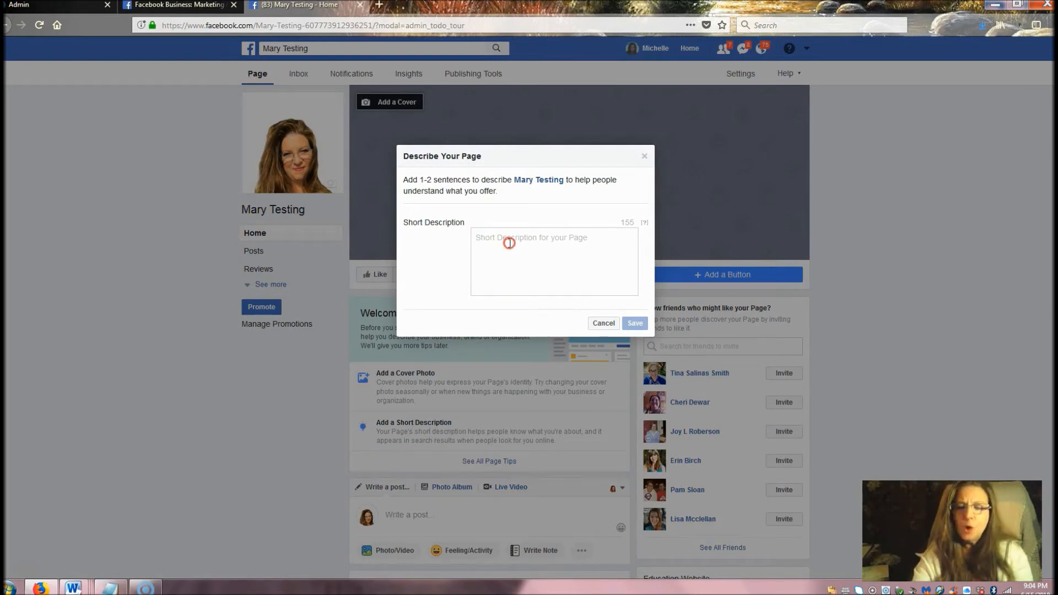
{"action": "left_click", "coordinate": [533, 292]}
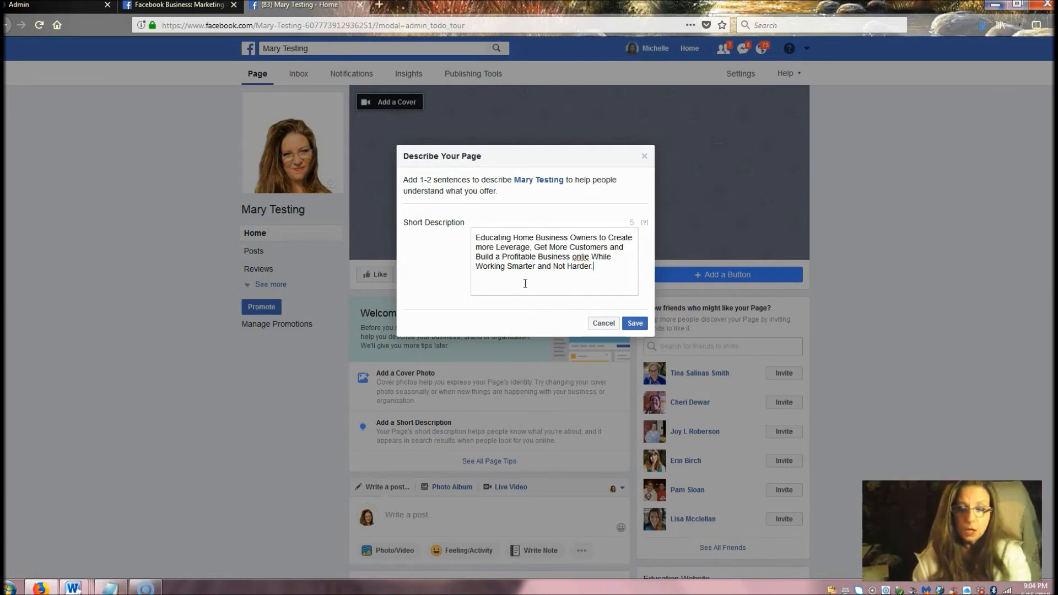
{"action": "left_click", "coordinate": [634, 326]}
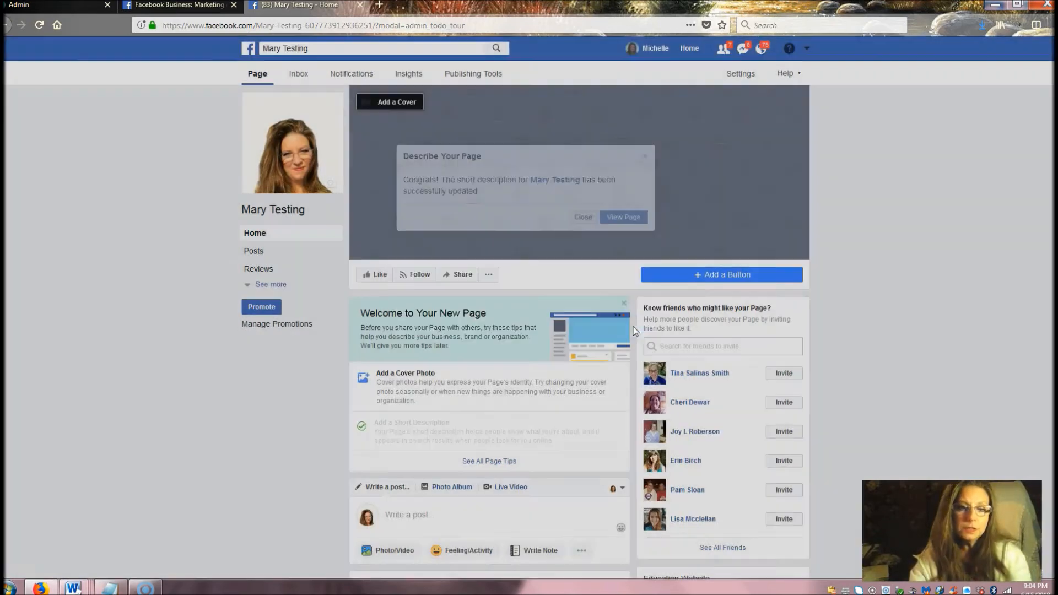
{"action": "left_click", "coordinate": [521, 417]}
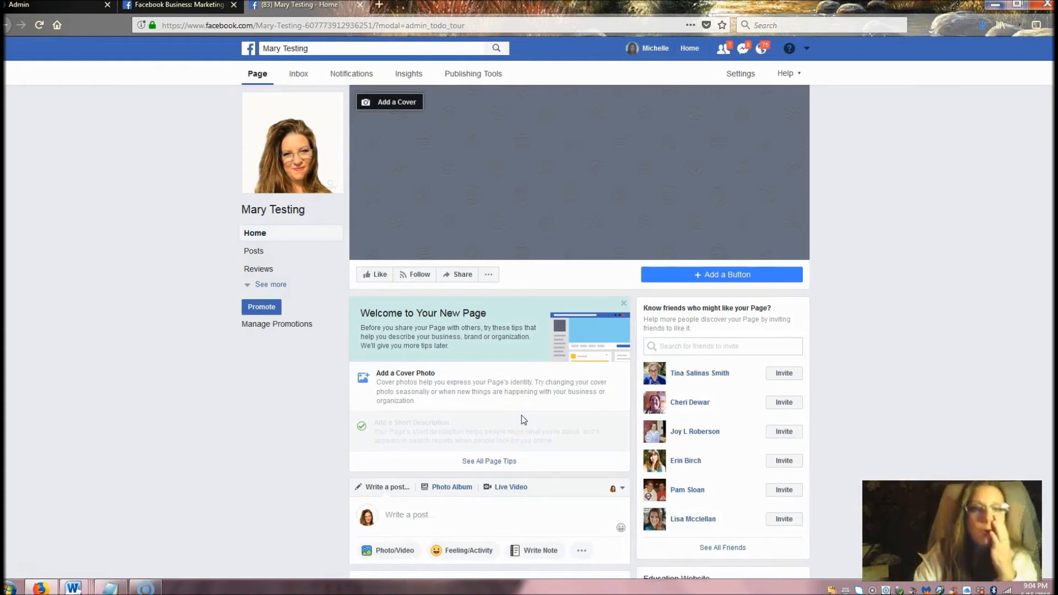
Step: Open the new page's home view and expand its full list of sections
{"action": "left_click", "coordinate": [294, 212]}
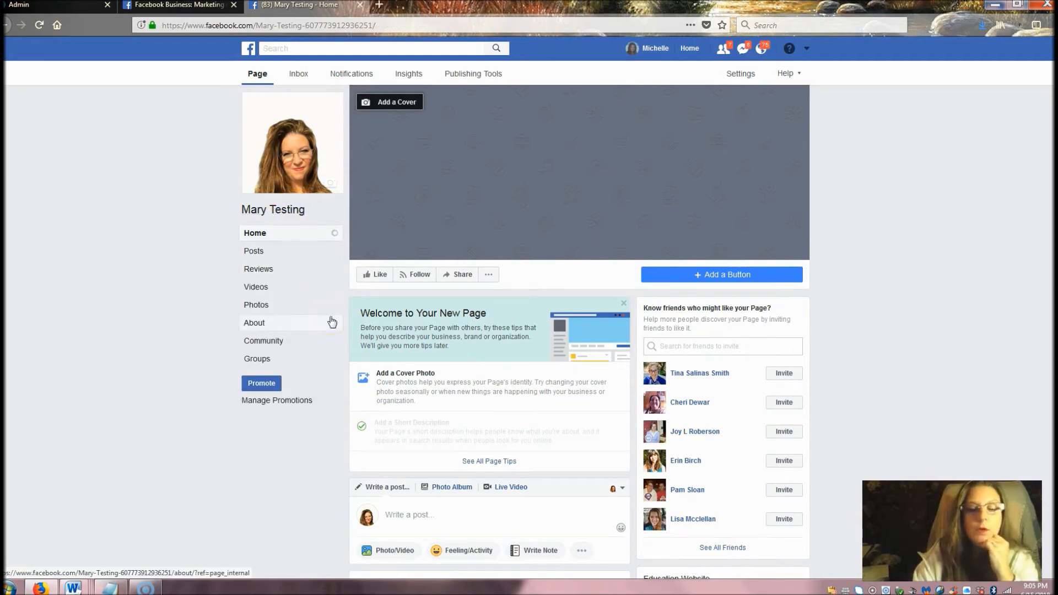
{"action": "left_click", "coordinate": [311, 289]}
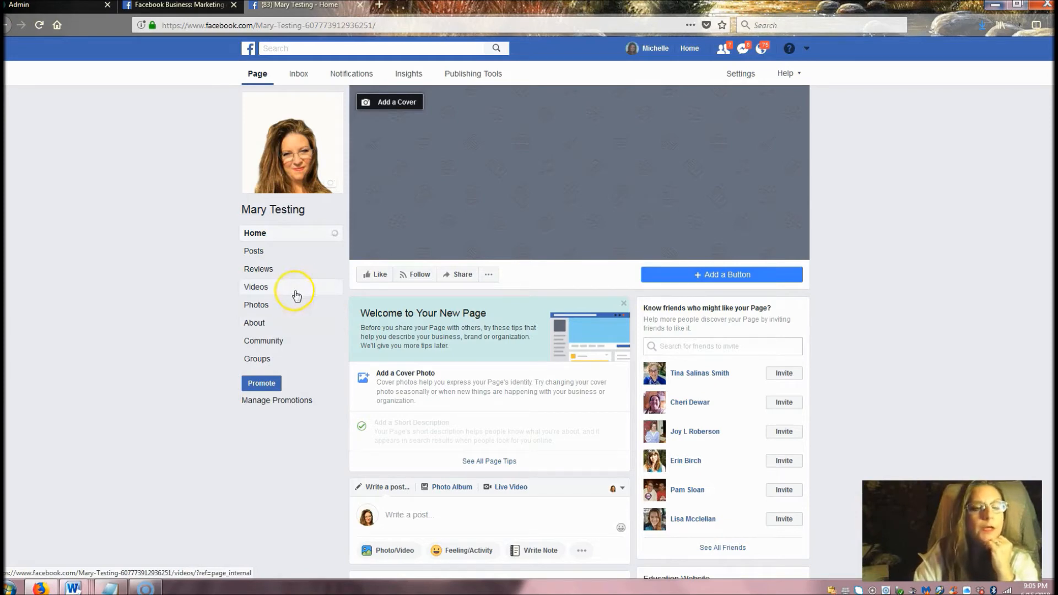
Step: Open the page's About section and try to create a page username made of the page's name followed by "Coaching"
{"action": "left_click", "coordinate": [252, 324]}
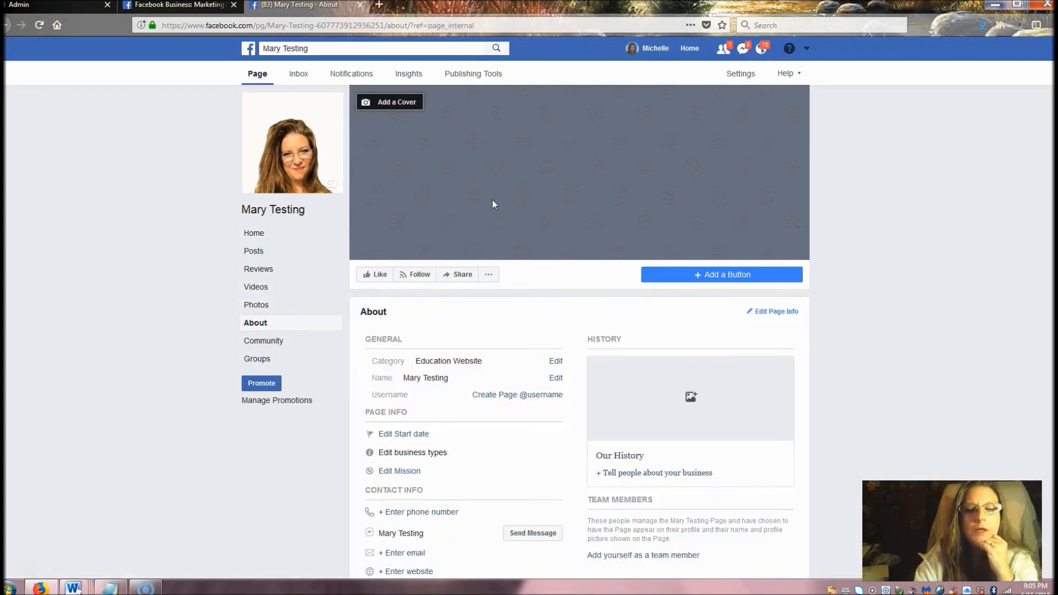
{"action": "scroll", "coordinate": [492, 200], "scroll_direction": "down", "scroll_amount": 2}
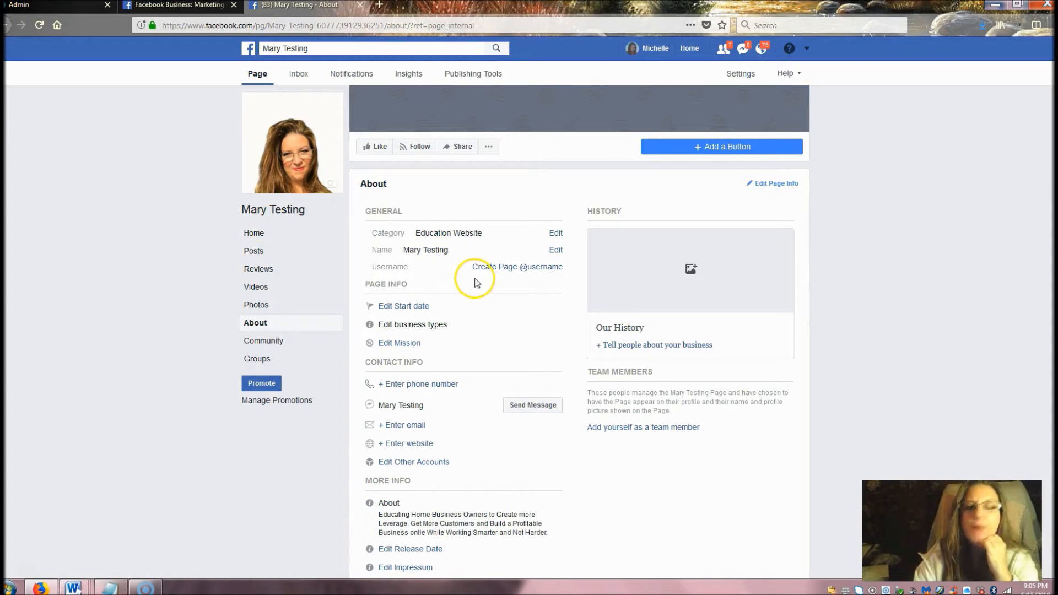
{"action": "left_click", "coordinate": [511, 270]}
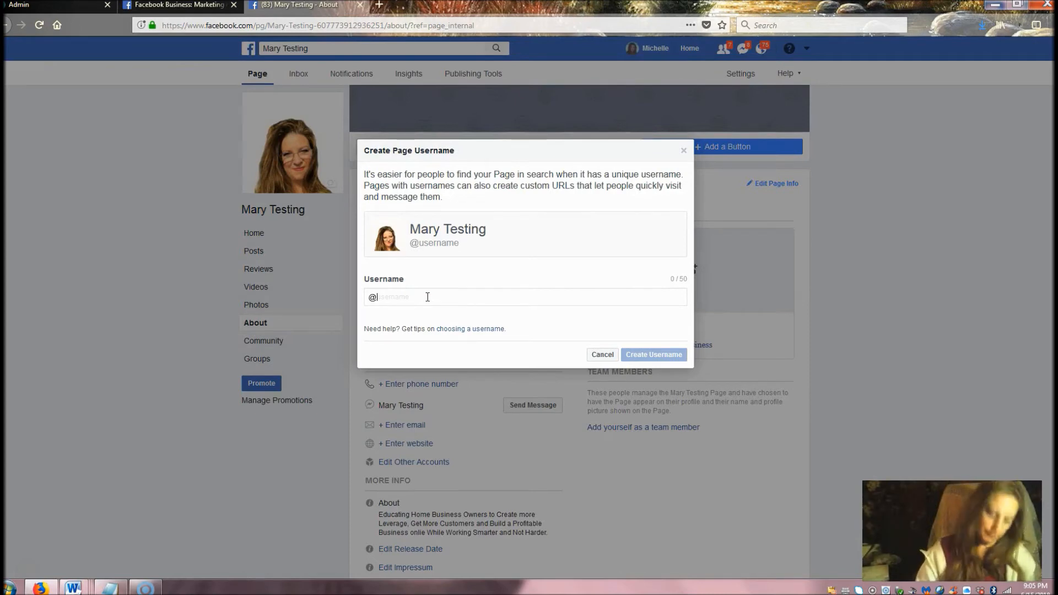
{"action": "type", "text": "MaryTesti"}
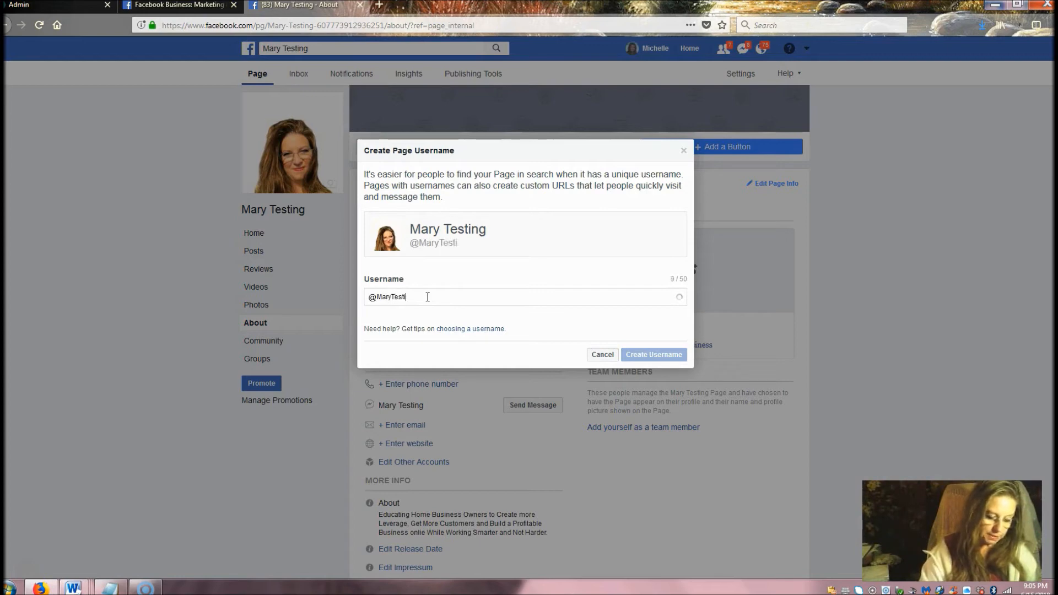
{"action": "type", "text": "ng"}
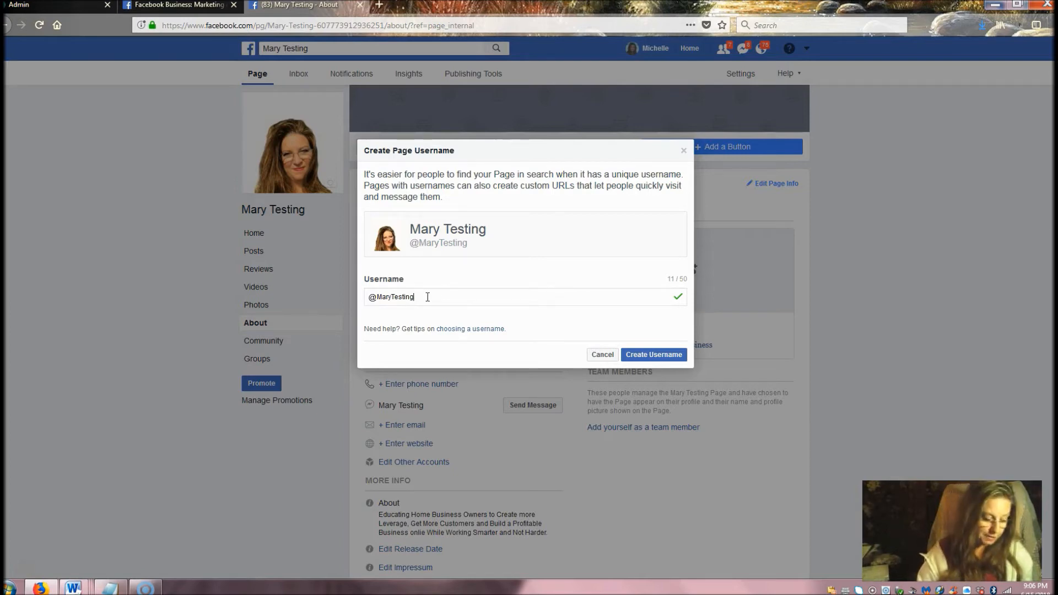
{"action": "type", "text": "Coachin"}
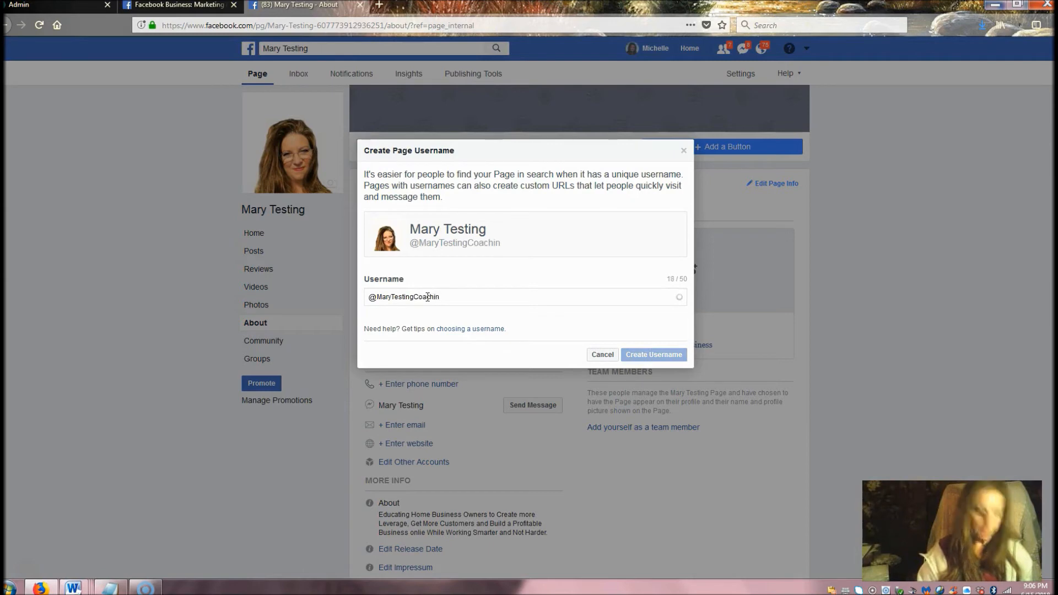
{"action": "type", "text": "g"}
{"action": "left_click", "coordinate": [644, 355]}
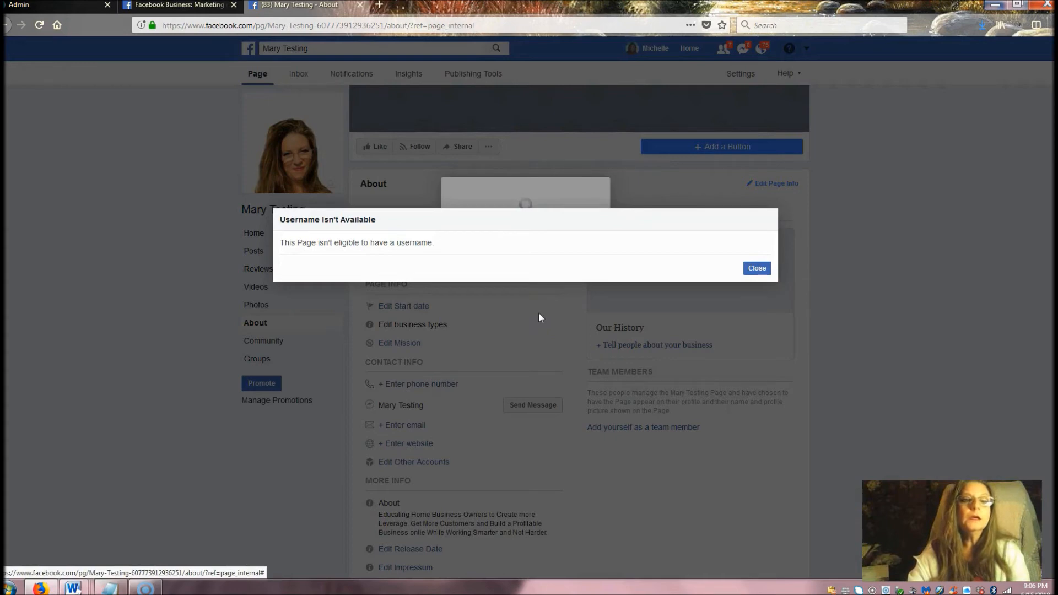
{"action": "left_click", "coordinate": [757, 269]}
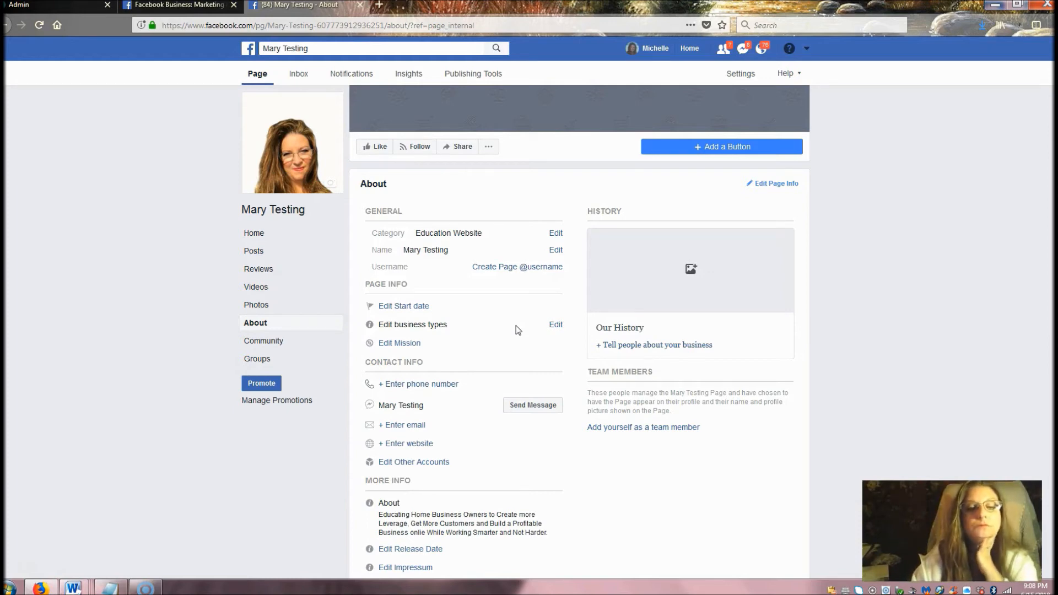
Step: Review the contact info and more info fields in the page's About section
{"action": "scroll", "coordinate": [518, 330], "scroll_direction": "down", "scroll_amount": 1}
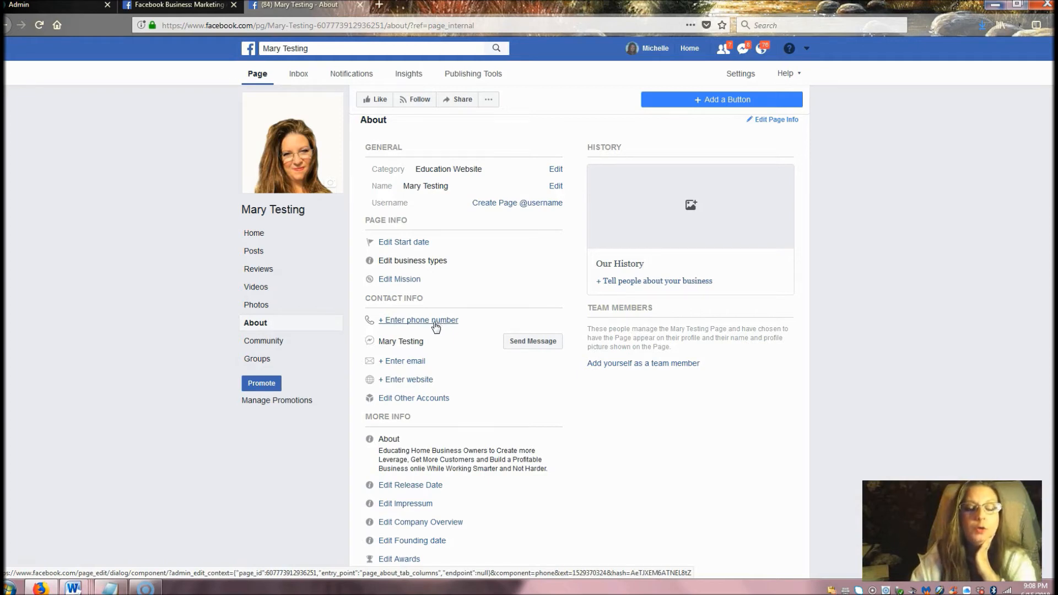
{"action": "left_click", "coordinate": [399, 363]}
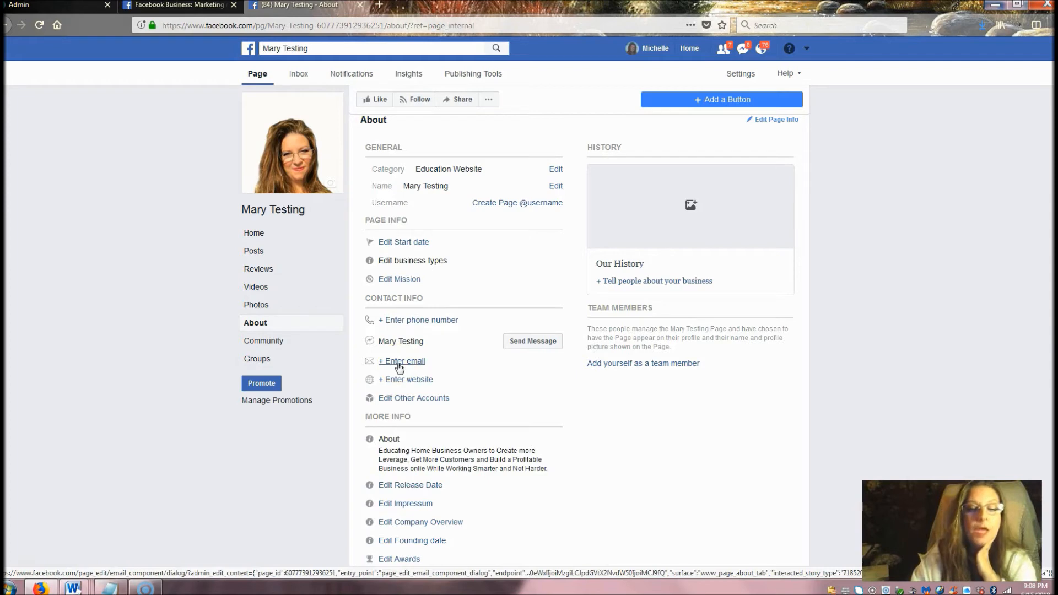
{"action": "left_click", "coordinate": [403, 385]}
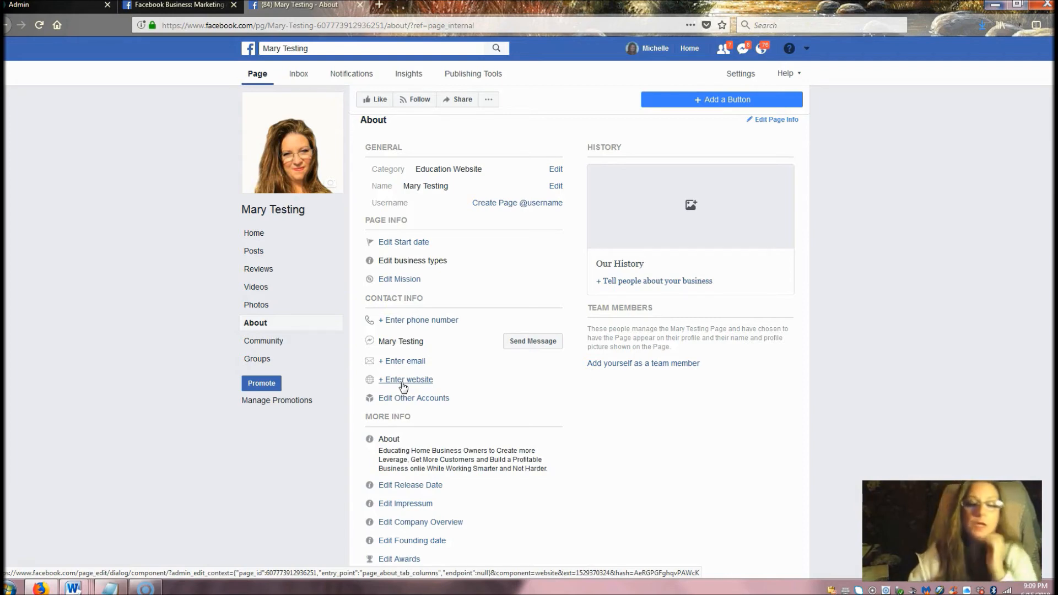
{"action": "scroll", "coordinate": [490, 397], "scroll_direction": "down", "scroll_amount": 1}
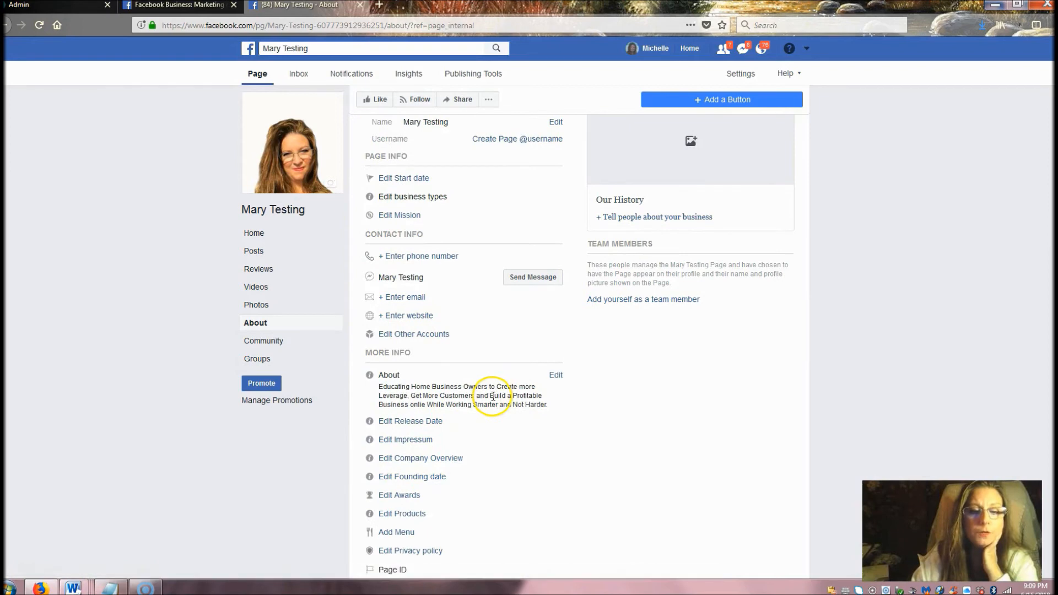
{"action": "scroll", "coordinate": [492, 397], "scroll_direction": "down", "scroll_amount": 1}
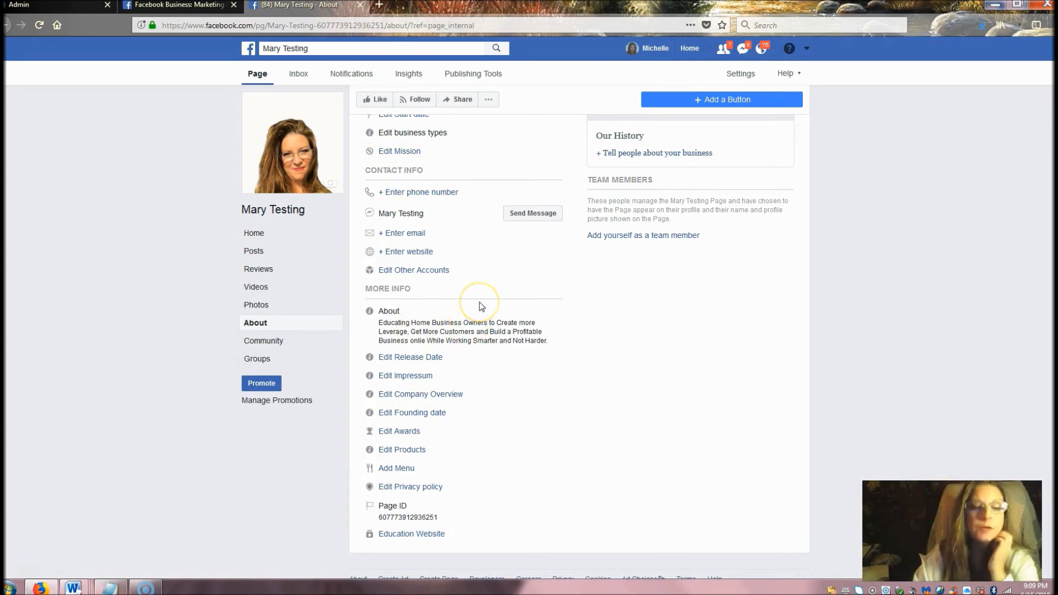
{"action": "scroll", "coordinate": [481, 305], "scroll_direction": "up", "scroll_amount": 2}
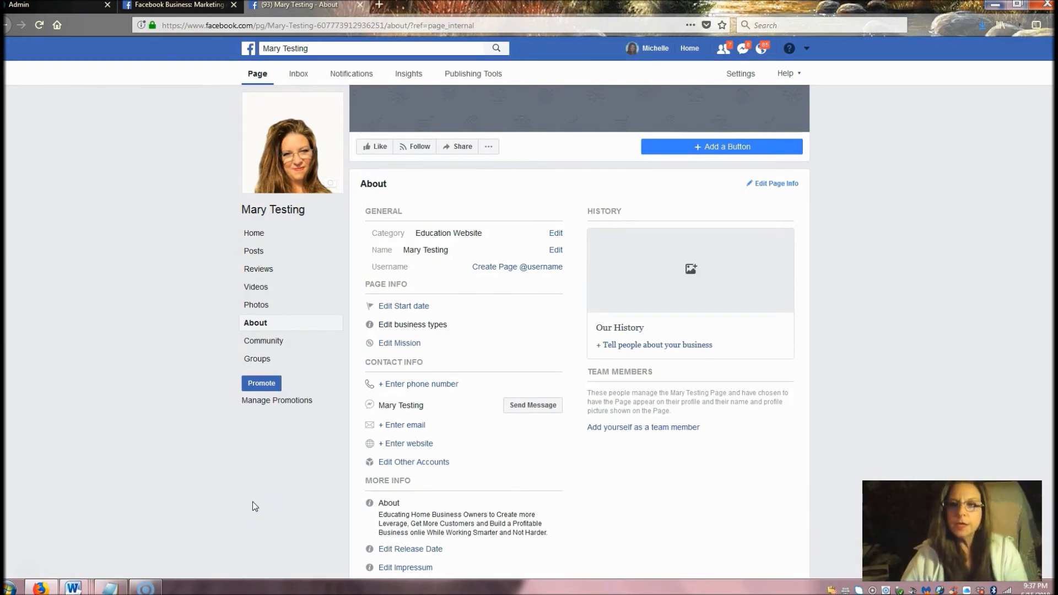
Step: Open the page info editor and review its general, contact and location details
{"action": "left_click", "coordinate": [778, 189]}
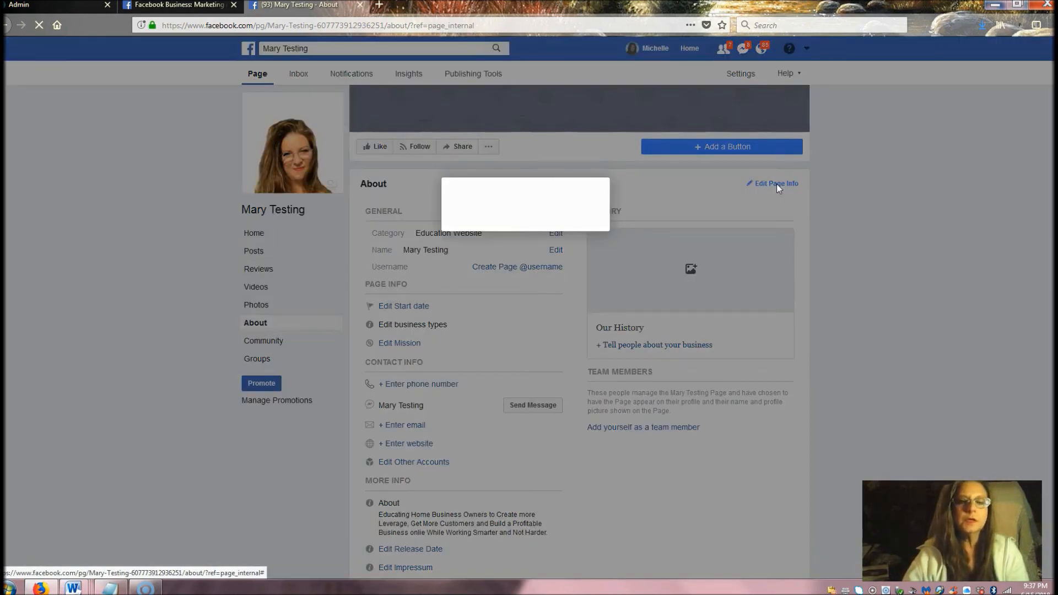
{"action": "left_click", "coordinate": [716, 204]}
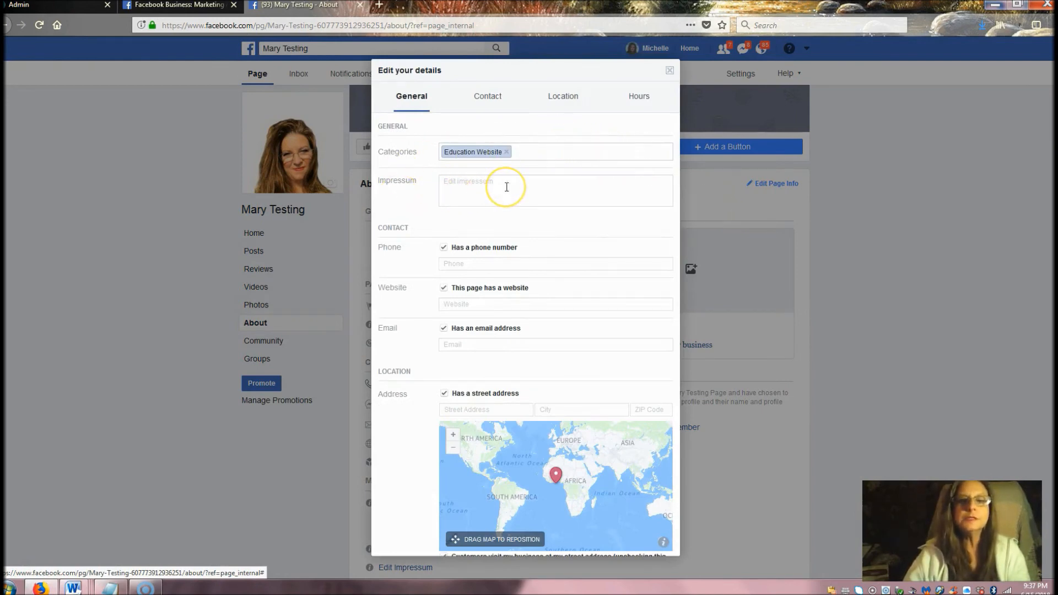
{"action": "left_click", "coordinate": [490, 100]}
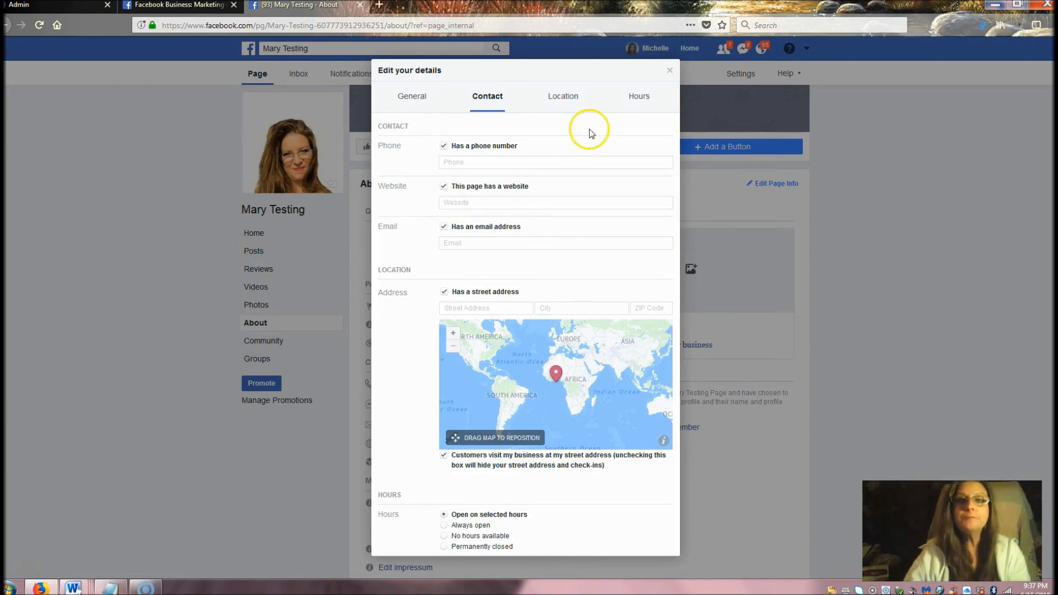
{"action": "left_click", "coordinate": [570, 102]}
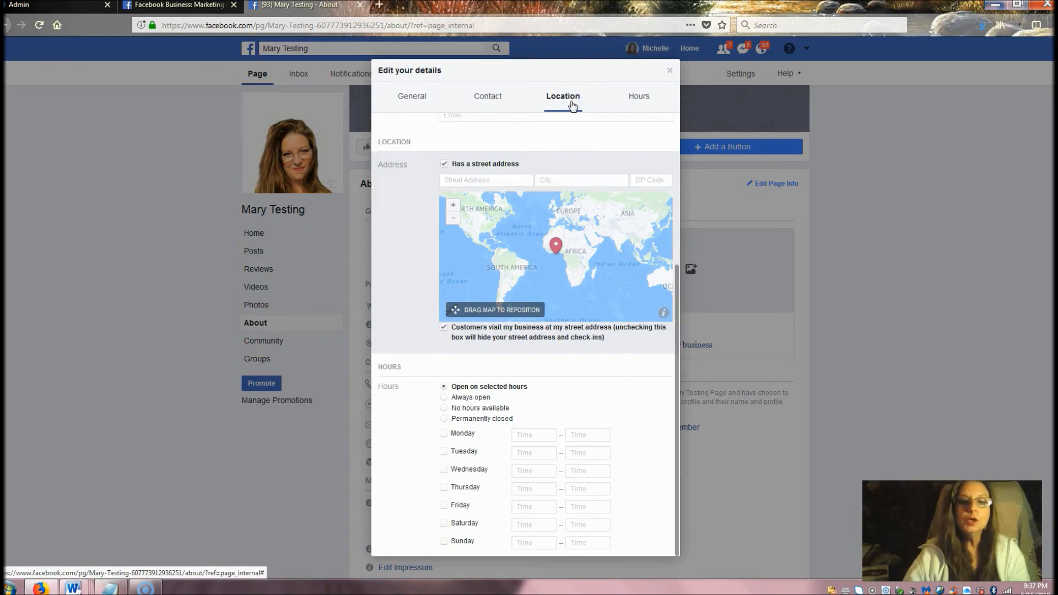
Step: Try turning off the street address and customer visit options for the page's location, and discard the edits after viewing the hours
{"action": "left_click", "coordinate": [445, 166]}
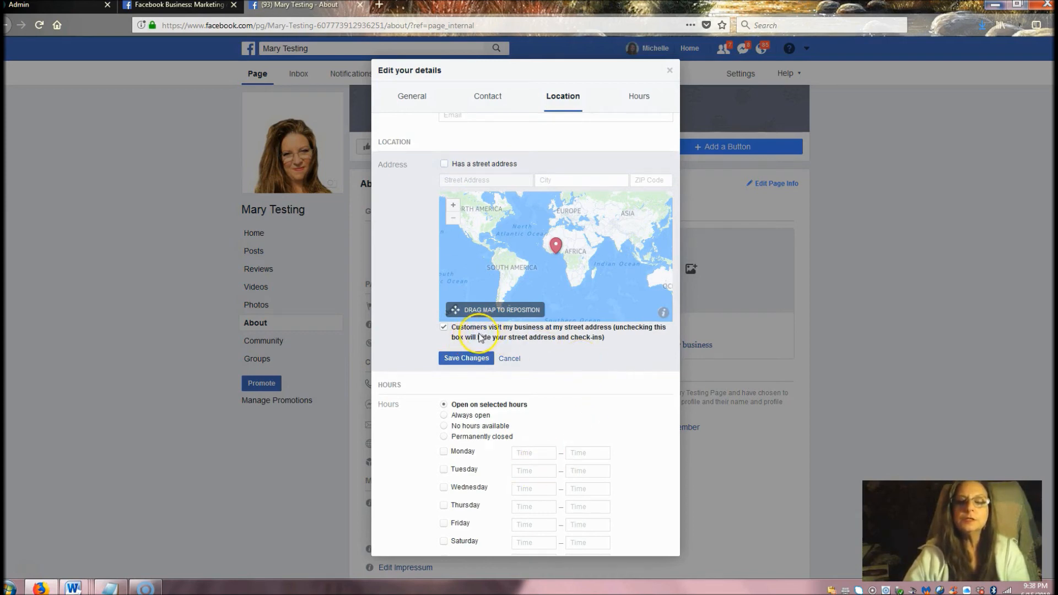
{"action": "left_click", "coordinate": [444, 328]}
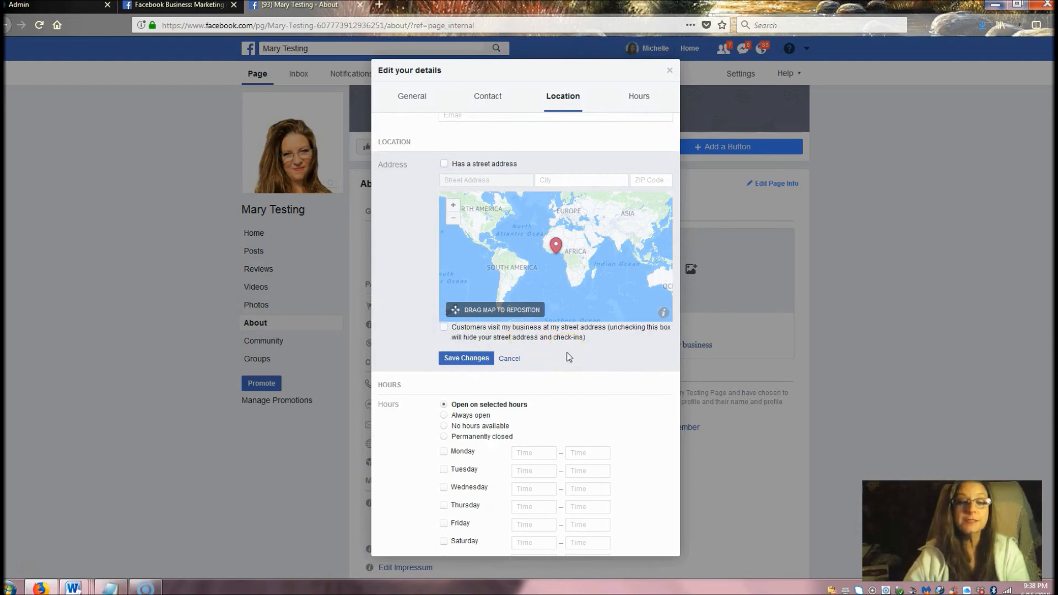
{"action": "left_click", "coordinate": [639, 99]}
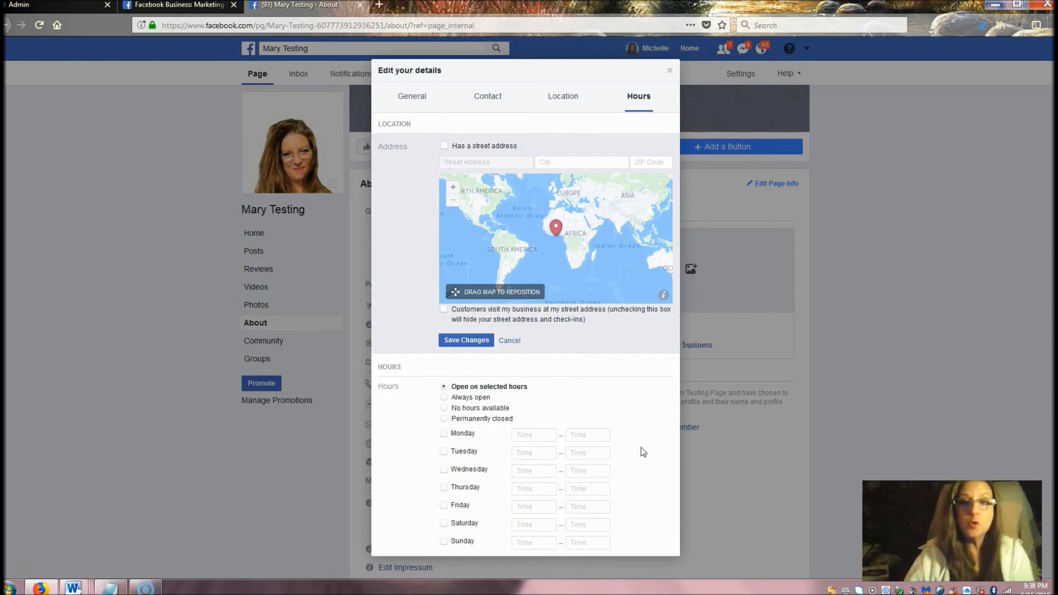
{"action": "left_click", "coordinate": [670, 73]}
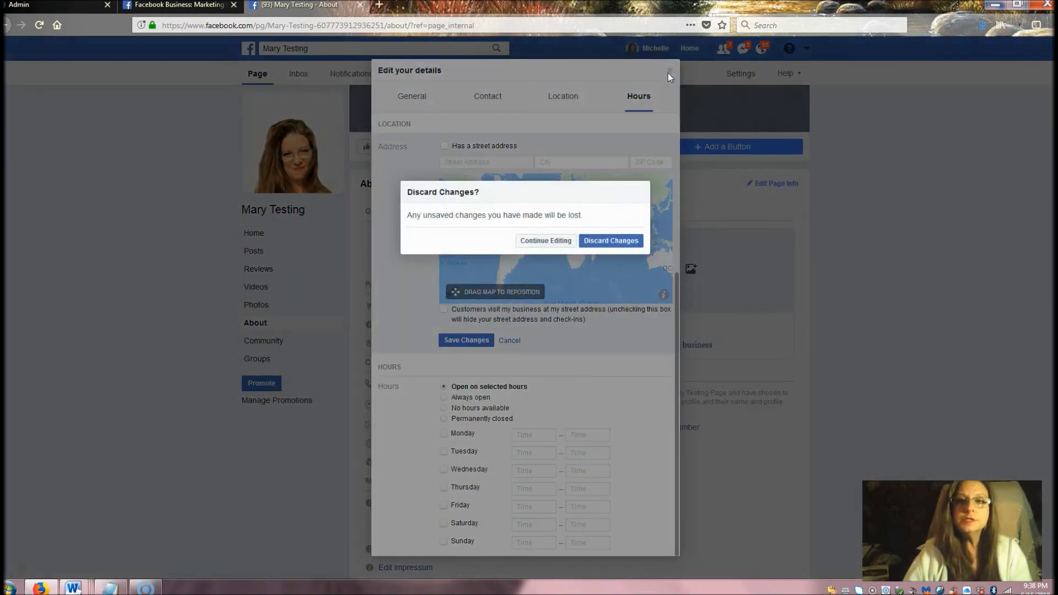
{"action": "left_click", "coordinate": [597, 239]}
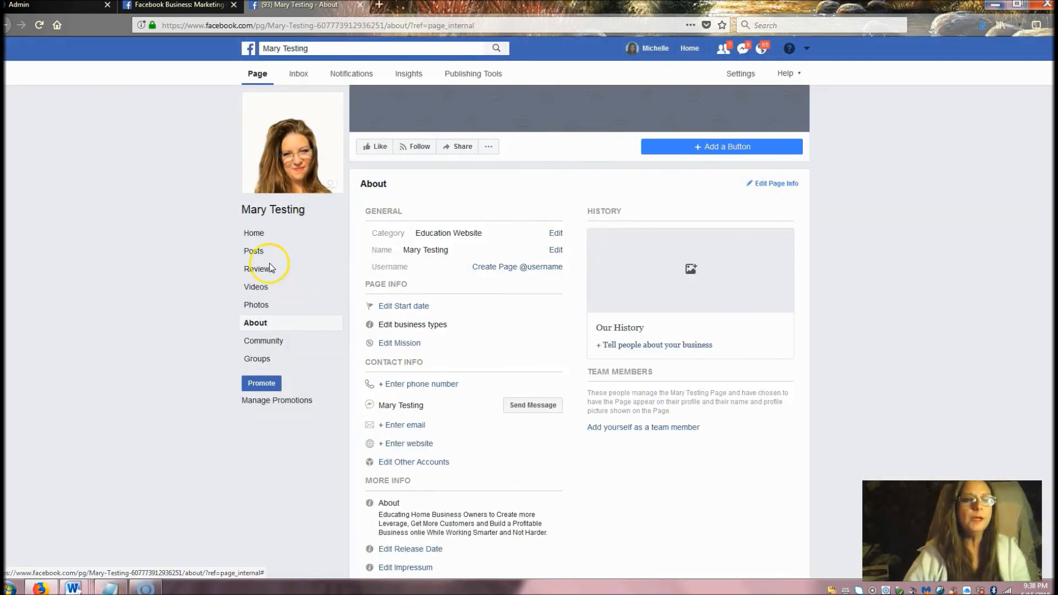
Step: Draft a page post starting "Join me as I celebrate 13 years of Educating Home Business Owners in the network marketing industry."
{"action": "left_click", "coordinate": [254, 253]}
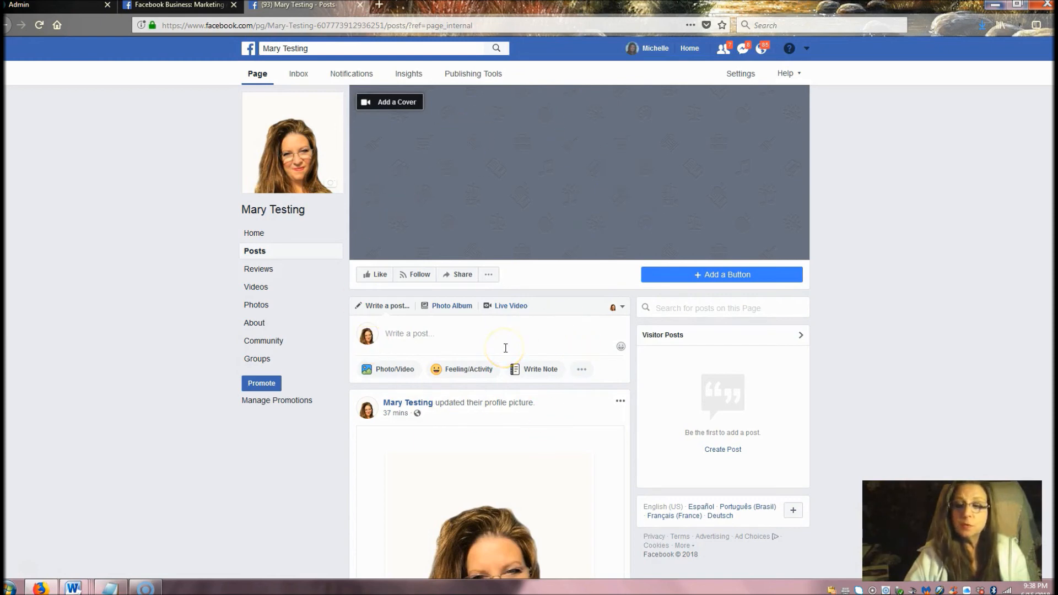
{"action": "left_click", "coordinate": [406, 338]}
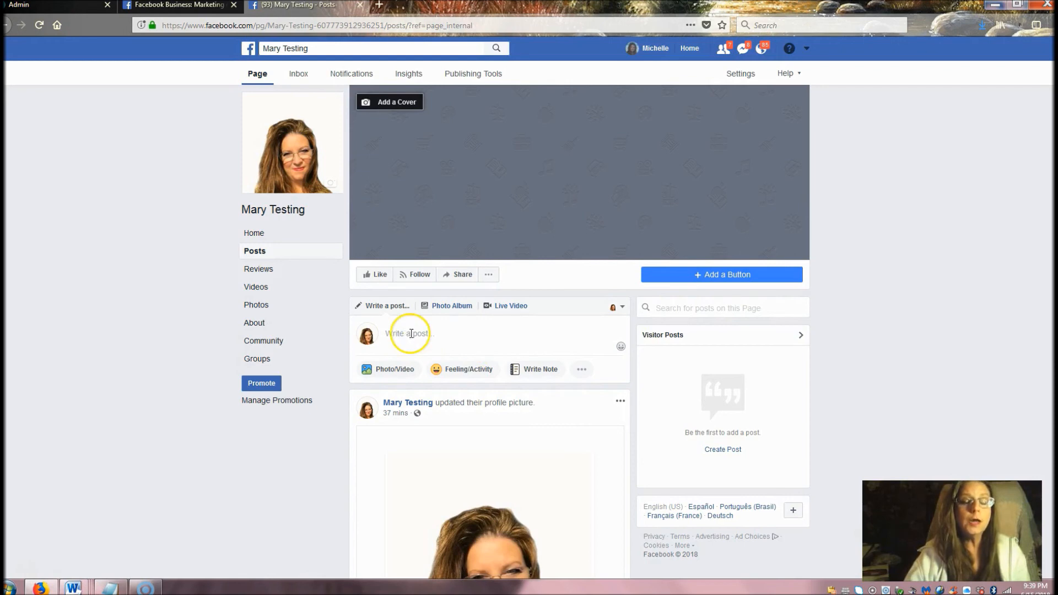
{"action": "left_click", "coordinate": [410, 334]}
{"action": "right_click", "coordinate": [411, 333]}
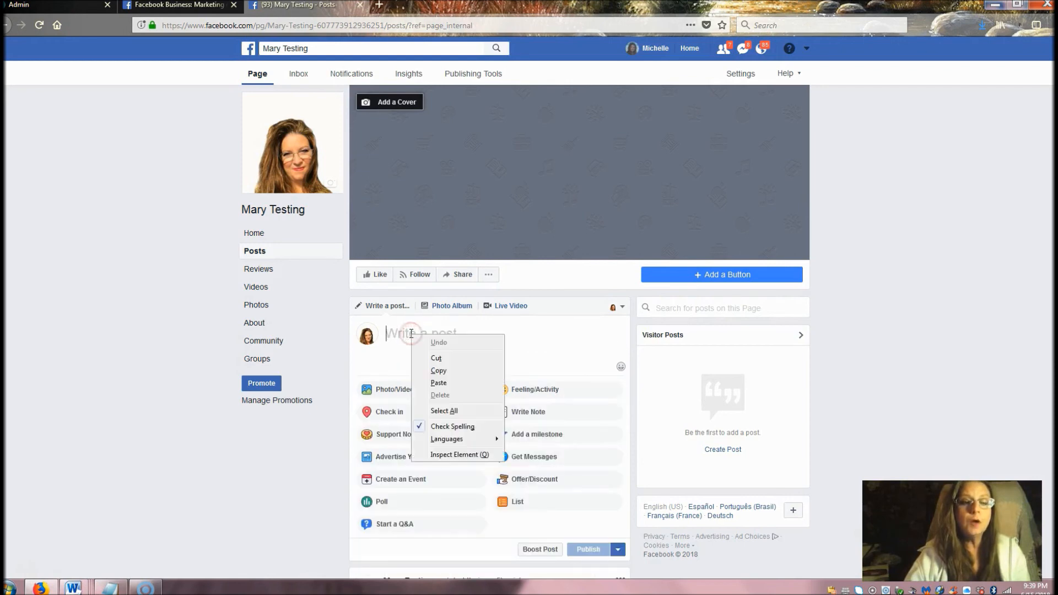
{"action": "left_click", "coordinate": [442, 385]}
{"action": "left_click", "coordinate": [533, 349]}
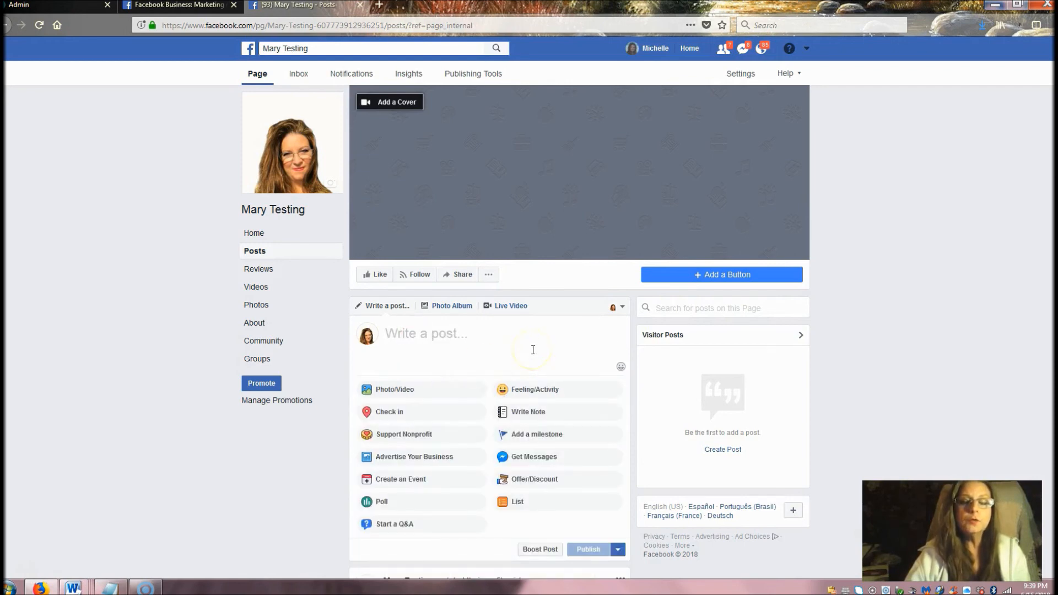
{"action": "type", "text": "Join me as I celebrate 13 years of Educating Home Business Owners in the network marketing industry. Come for the value and Stay for the party as I feature contests, surprises, and of course - Providing tools,  training, and resources to assist you in building the business of your dreams."}
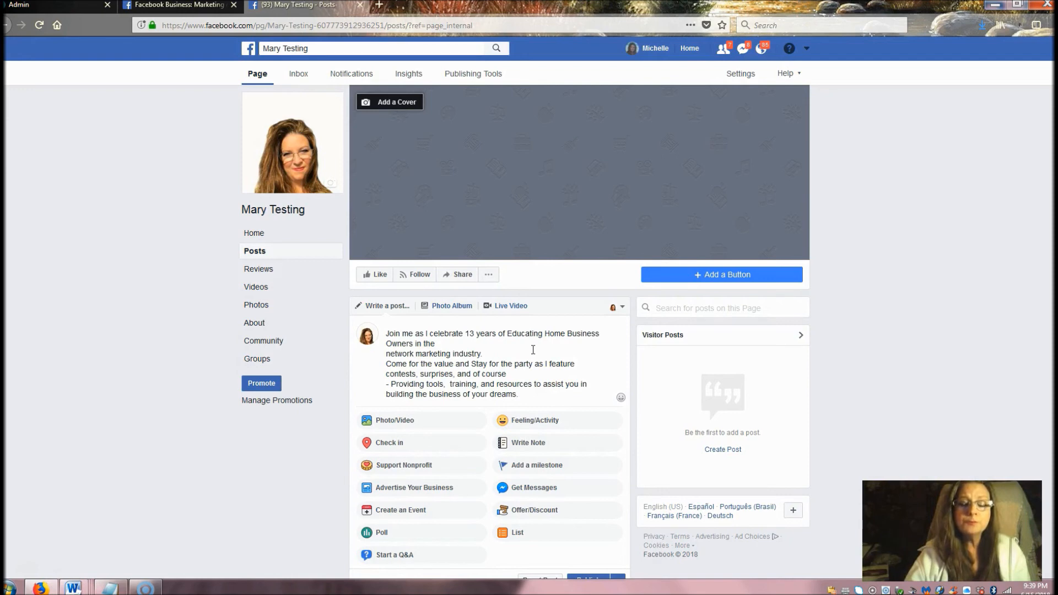
Step: View the photo and video options for the drafted post and return to its text
{"action": "left_click", "coordinate": [406, 423]}
{"action": "left_click", "coordinate": [406, 422]}
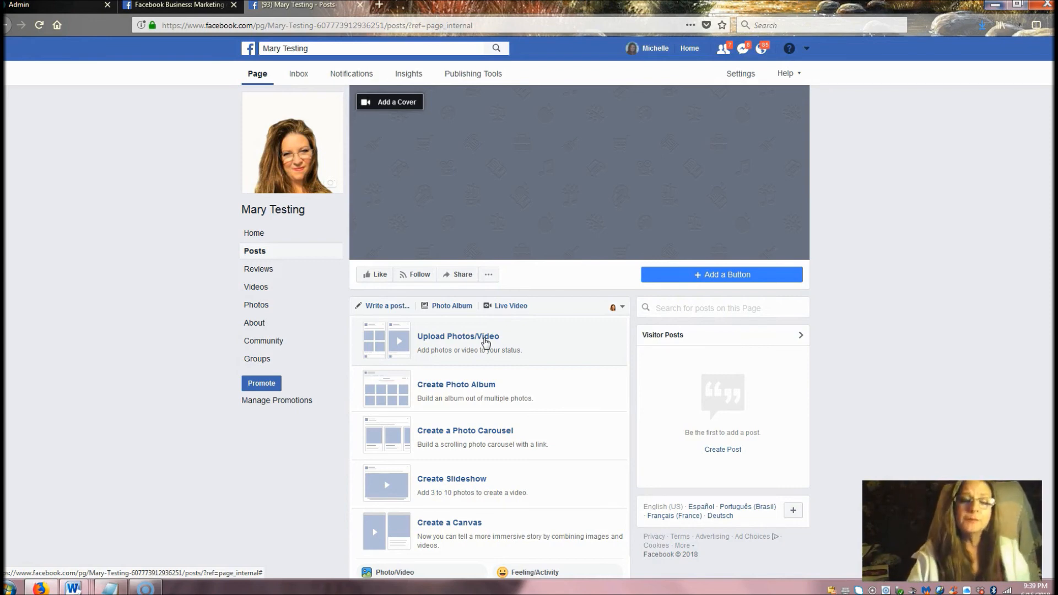
{"action": "left_click", "coordinate": [387, 312]}
{"action": "left_click", "coordinate": [389, 307]}
{"action": "type", "text": "Join me as I celebrate 13 years of Educating Home Business Owners in the network marketing industry. Come for the value and Stay for the party as I feature contests, surprises, and of course - Providing tools,  training, and resources to assist you in building the business of your dreams."}
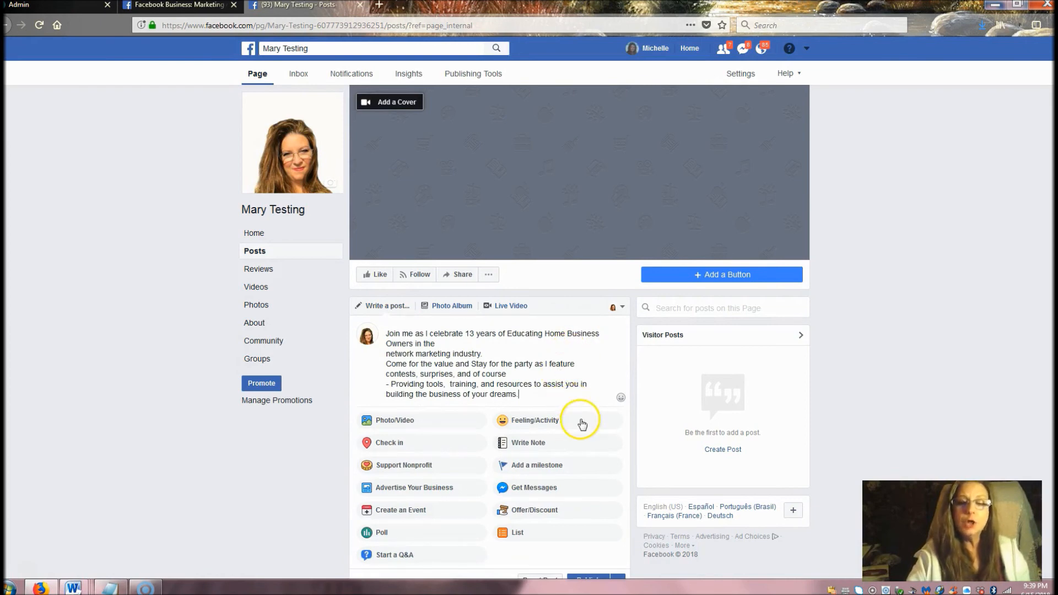
Step: Abandon the unfinished post and return to the page's About section
{"action": "scroll", "coordinate": [585, 567], "scroll_direction": "down", "scroll_amount": 3}
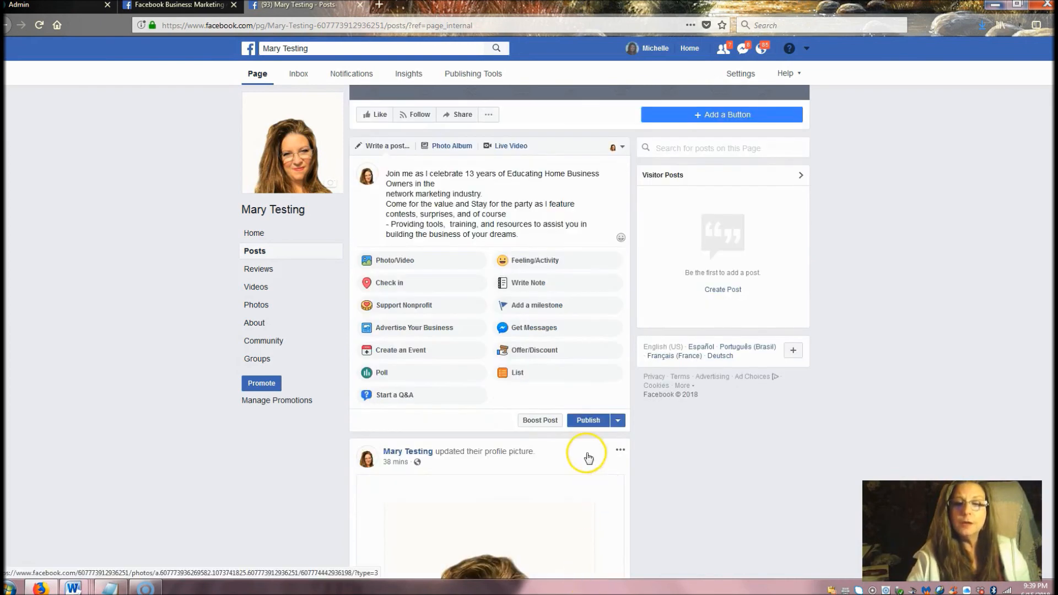
{"action": "left_click", "coordinate": [591, 421]}
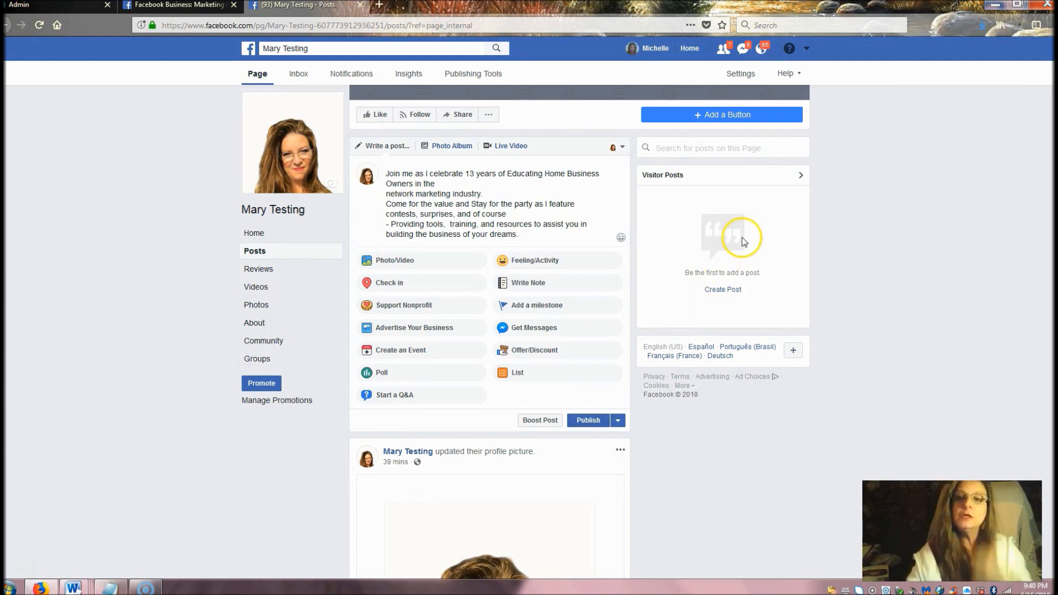
{"action": "scroll", "coordinate": [726, 138], "scroll_direction": "up", "scroll_amount": 3}
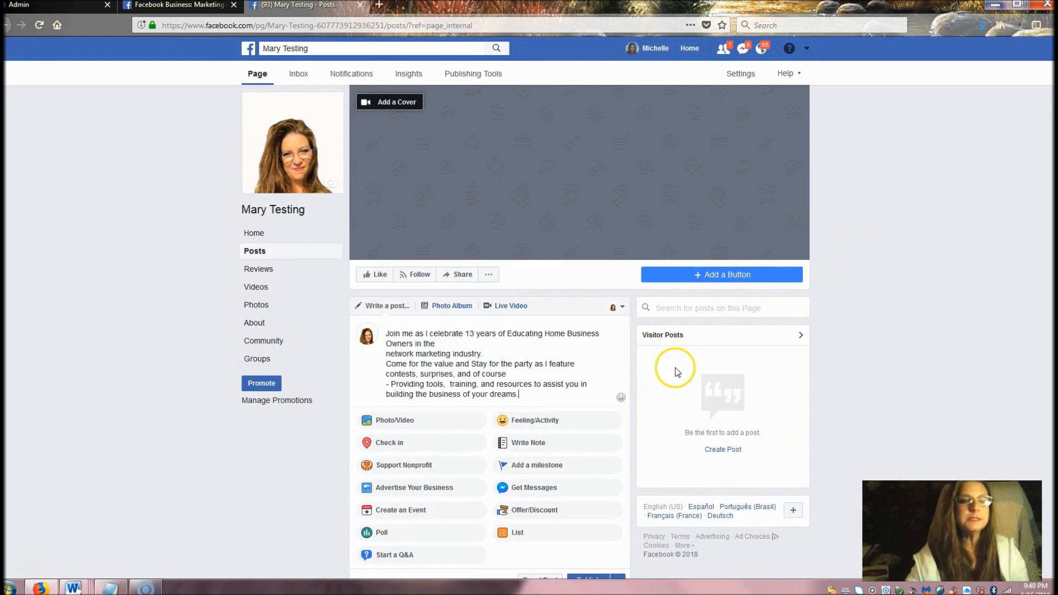
{"action": "left_click", "coordinate": [263, 329]}
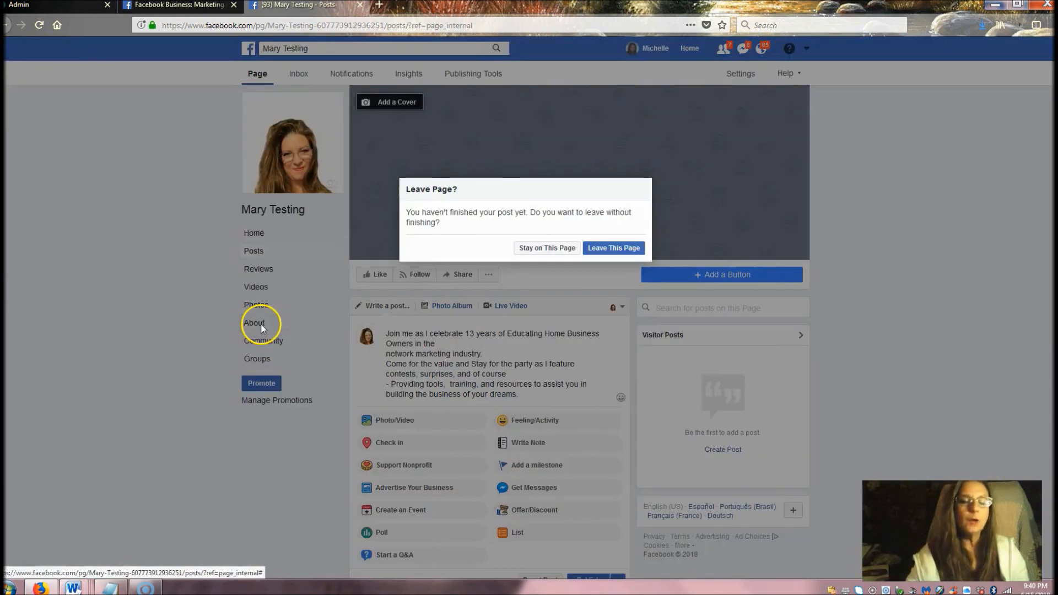
{"action": "left_click", "coordinate": [611, 248]}
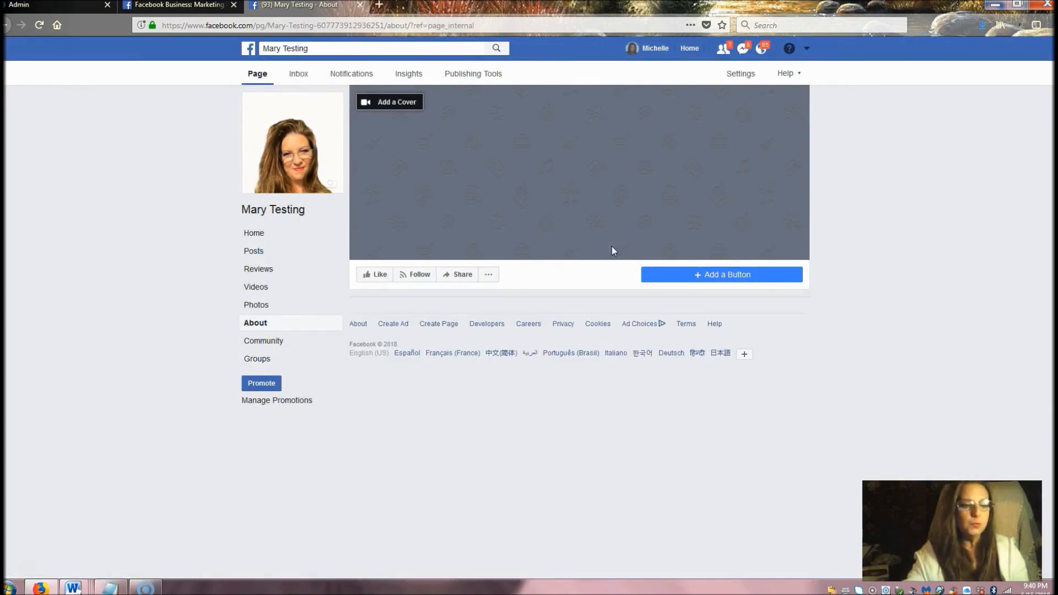
{"action": "left_click", "coordinate": [555, 360]}
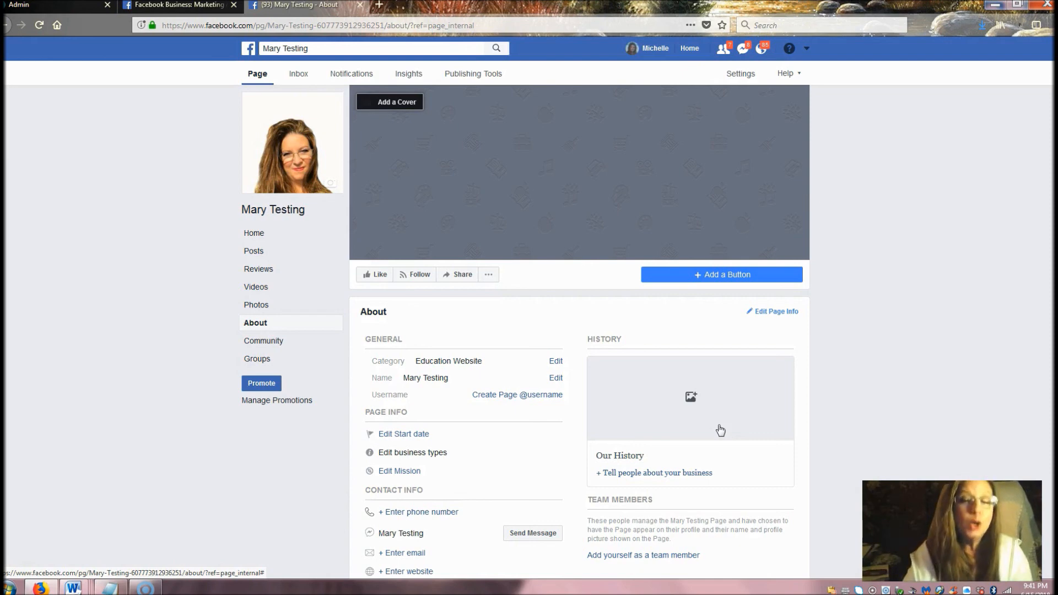
{"action": "left_click", "coordinate": [730, 430]}
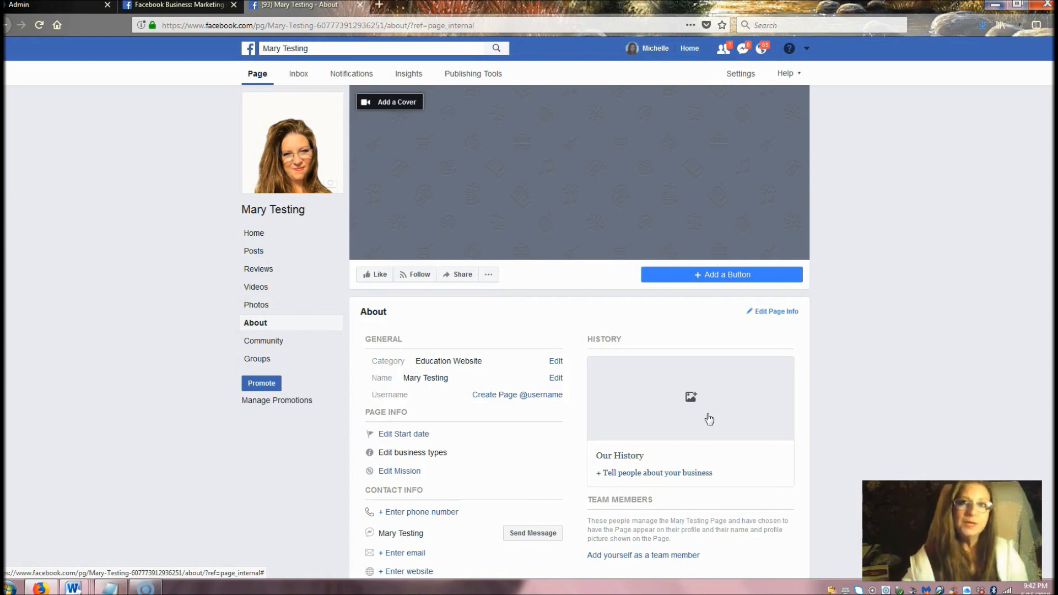
{"action": "left_click", "coordinate": [30, 570]}
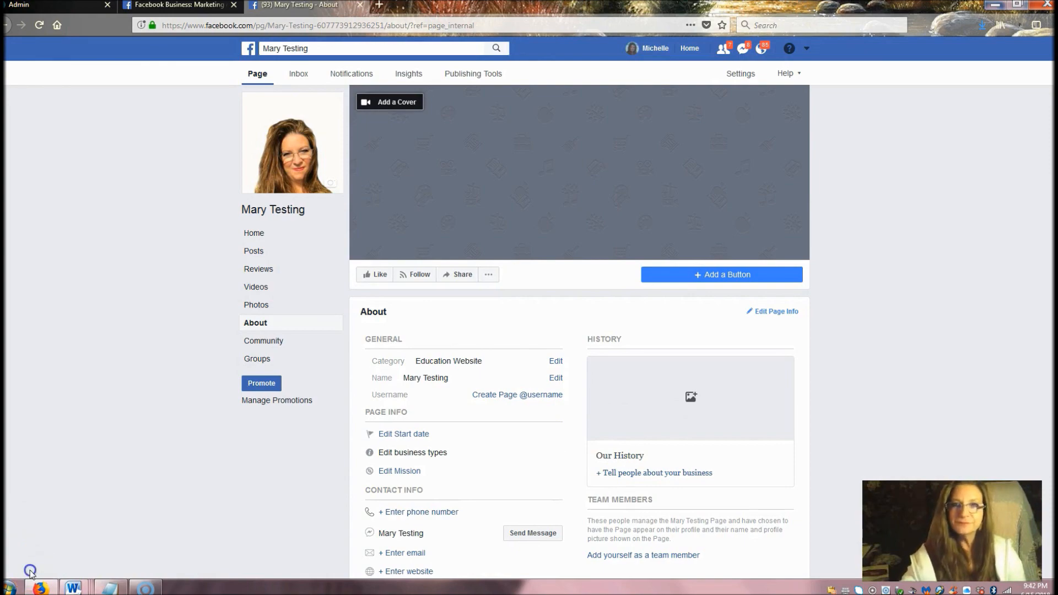